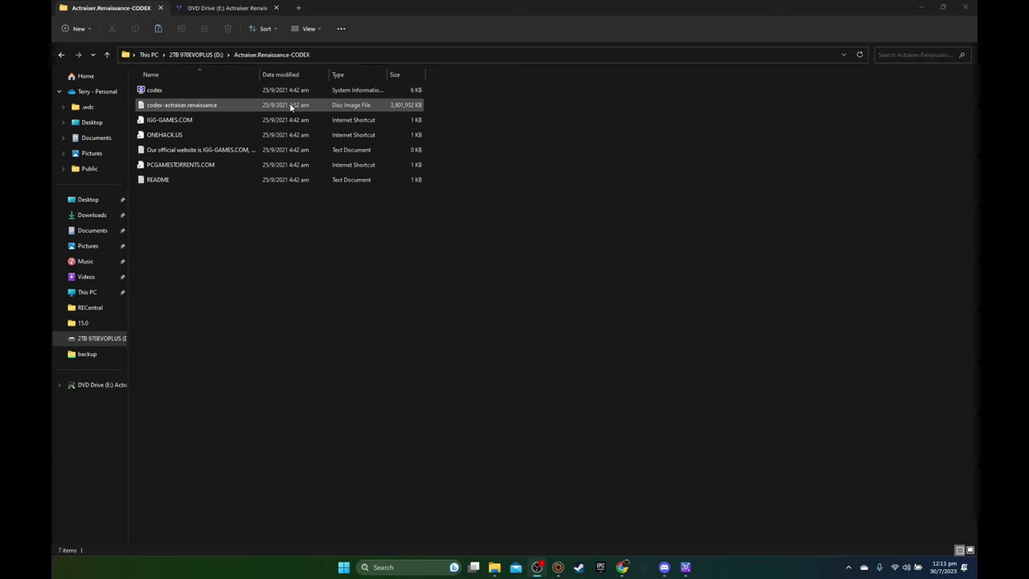
- Launch the setup application from the Actraiser Renaissance DVD drive and allow it to run despite the SmartScreen block
click(216, 9)
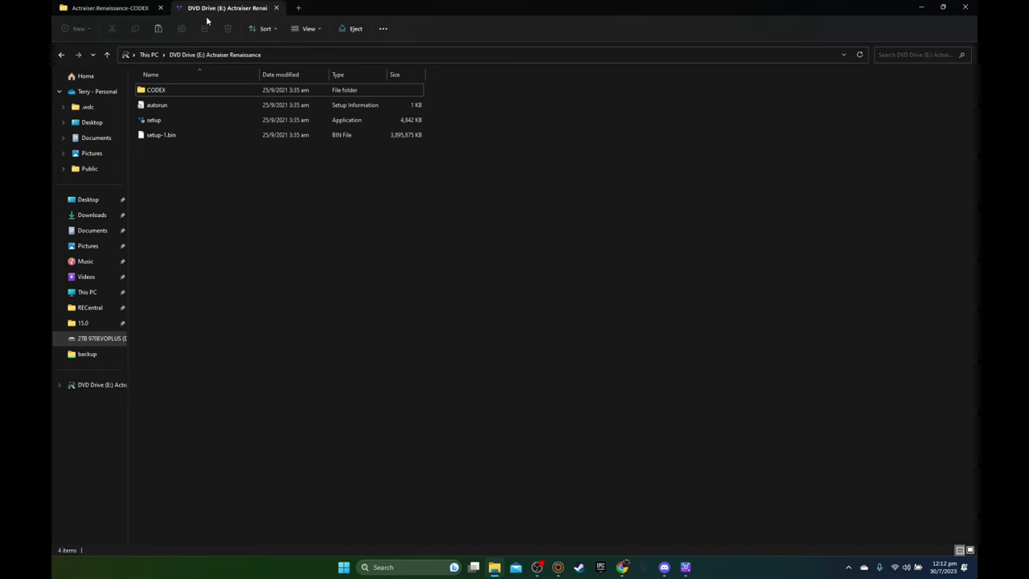
click(190, 120)
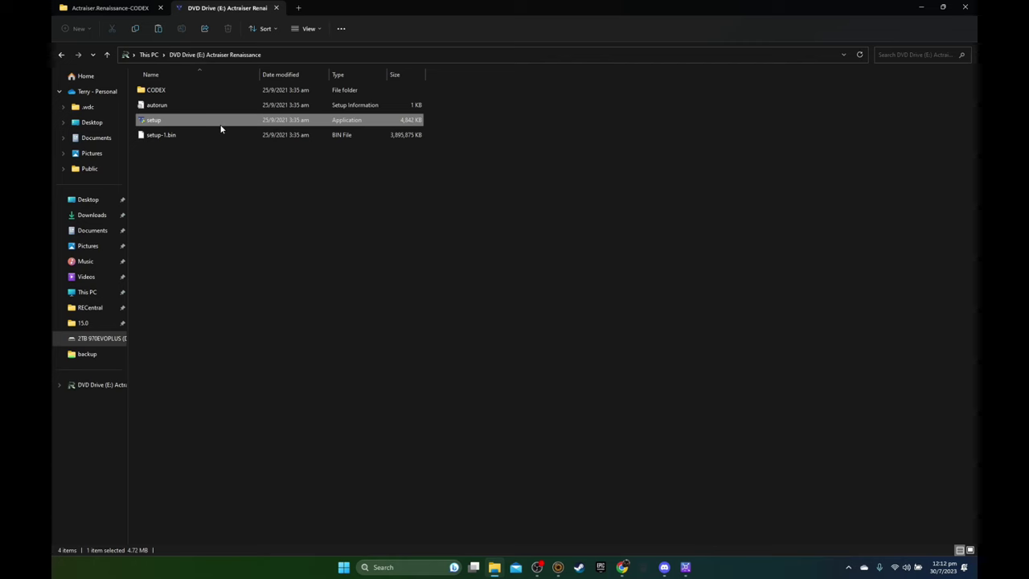
double_click(165, 120)
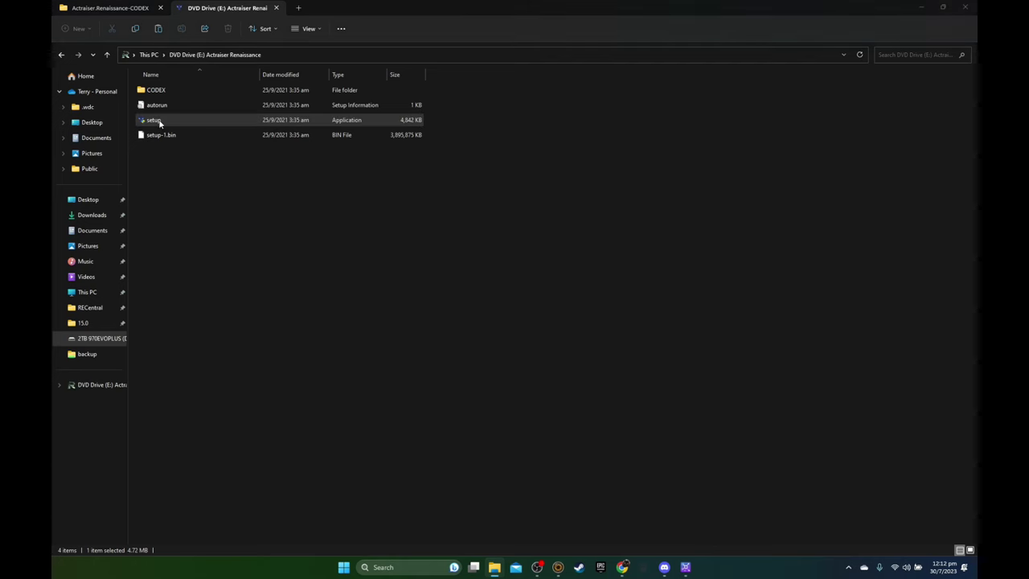
click(412, 212)
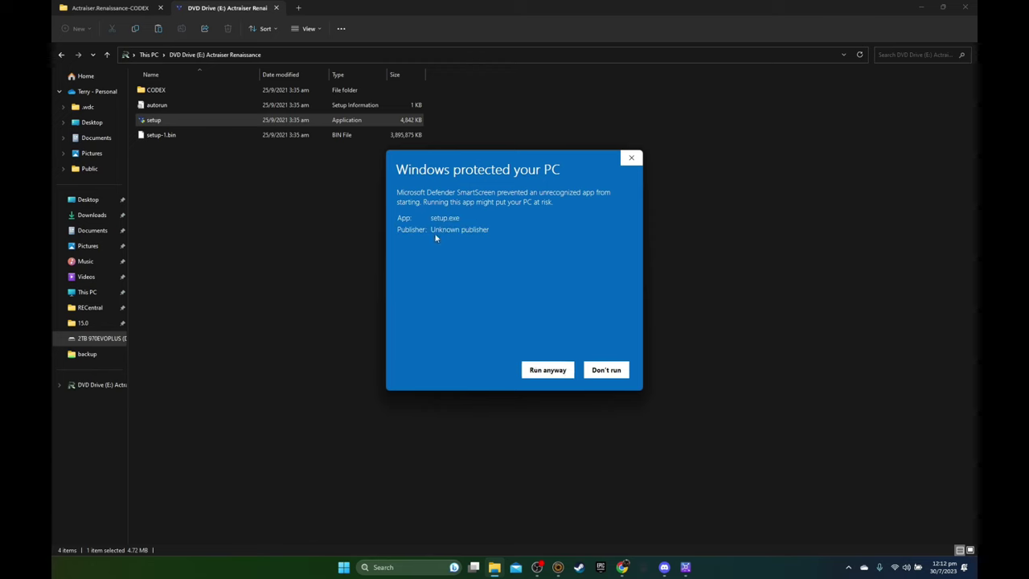
click(539, 371)
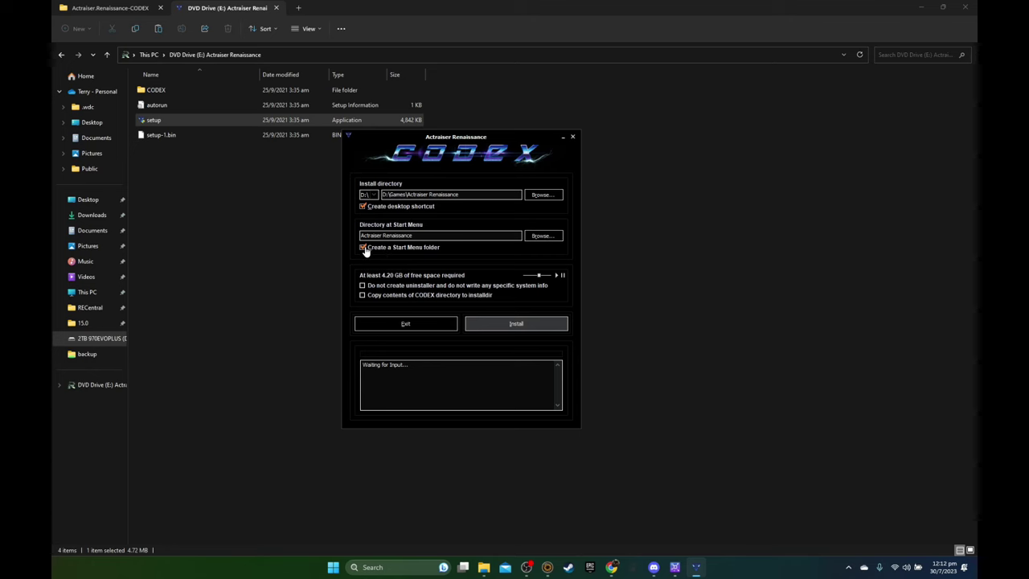
- Install Actraiser Renaissance without a Start Menu folder, copying the CODEX directory contents to the install directory, and finish the installer
click(363, 248)
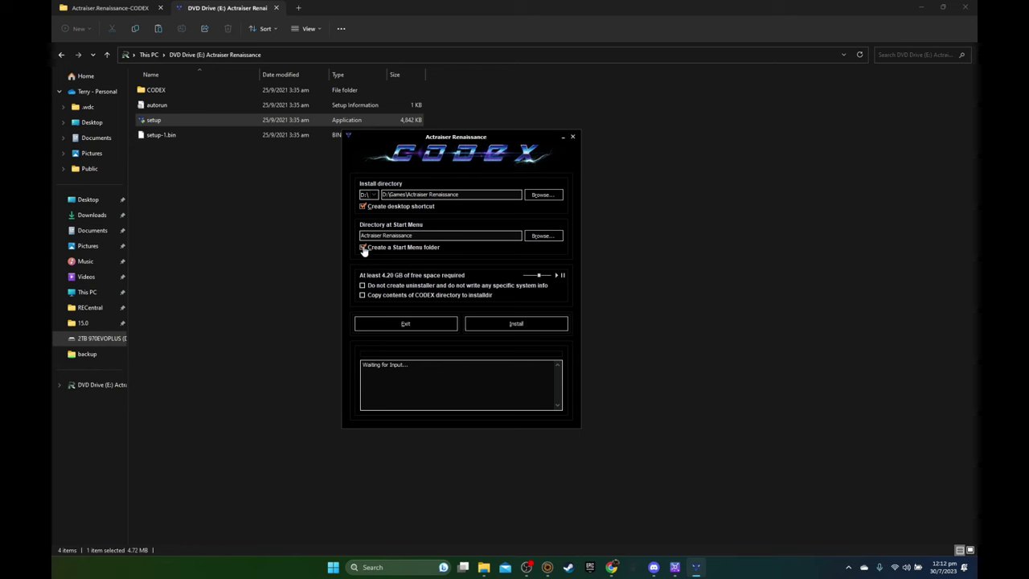
click(363, 296)
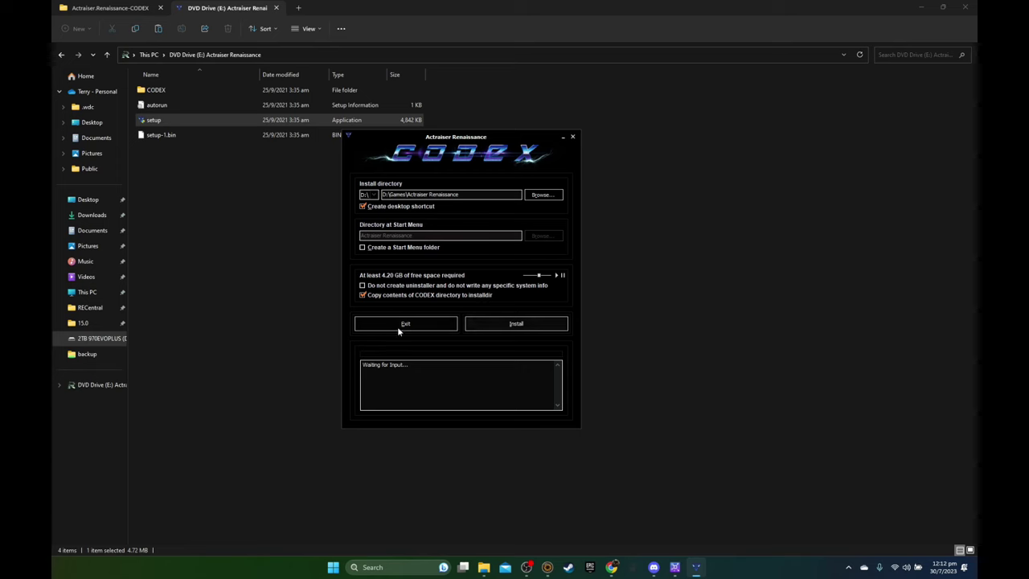
click(516, 324)
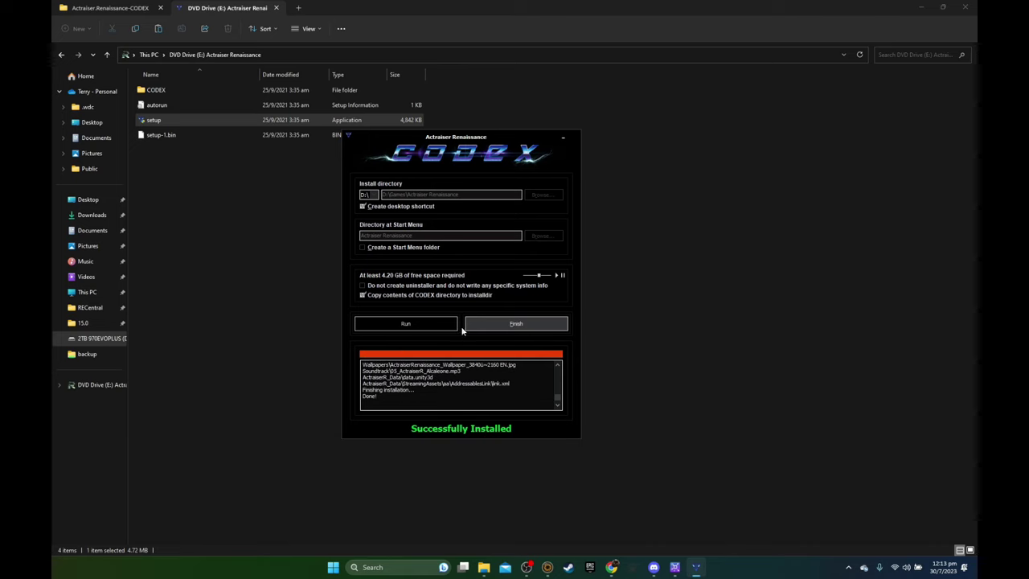
click(527, 329)
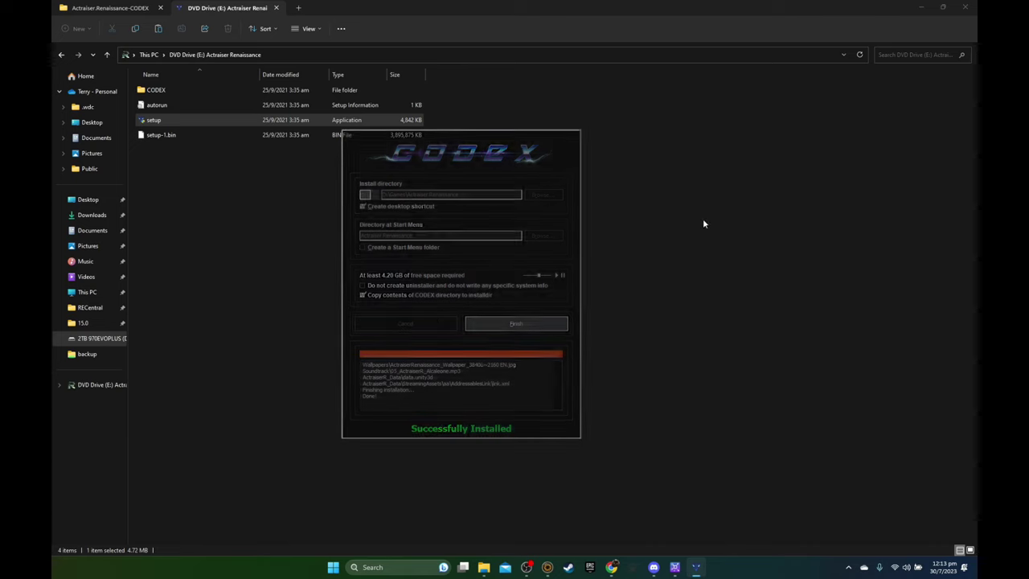
click(964, 7)
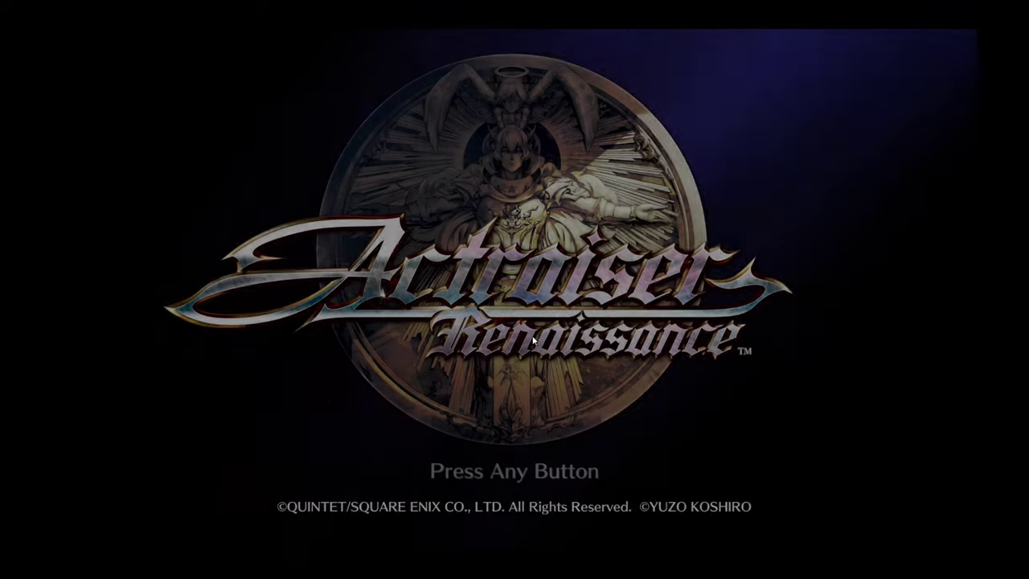
- Go past the game's title screen and quit Actraiser Renaissance to the desktop
key(Return)
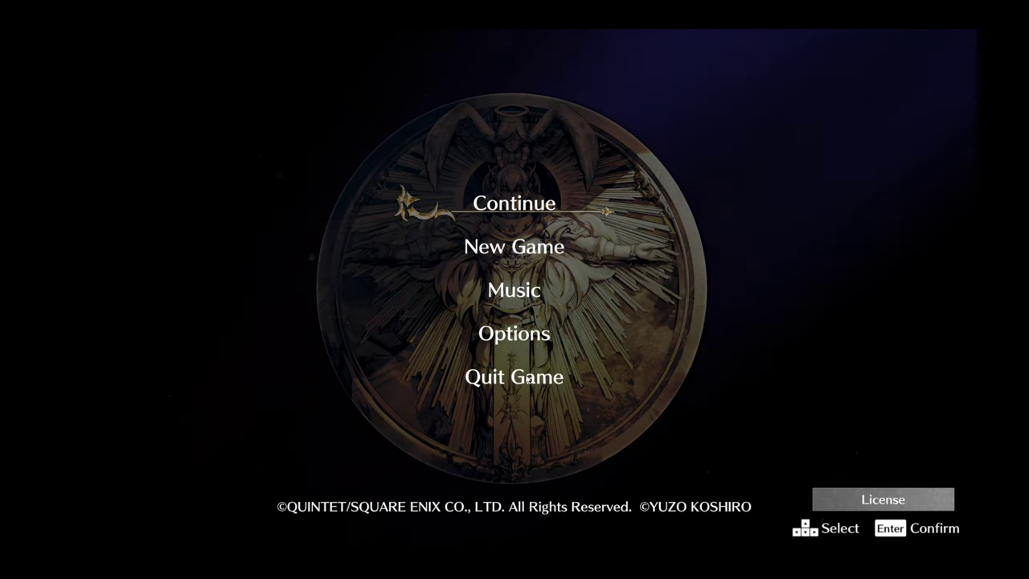
click(528, 379)
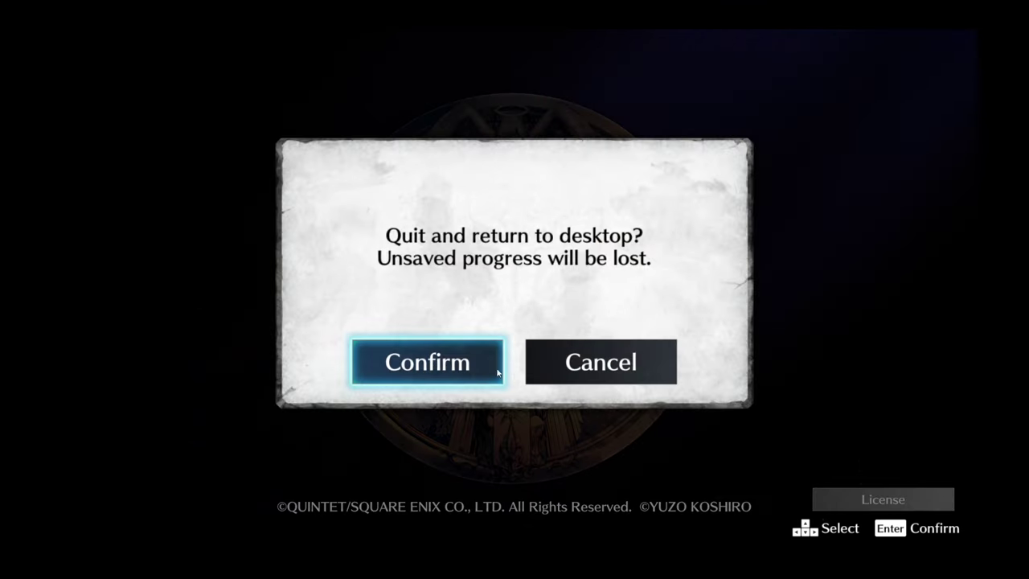
key(Return)
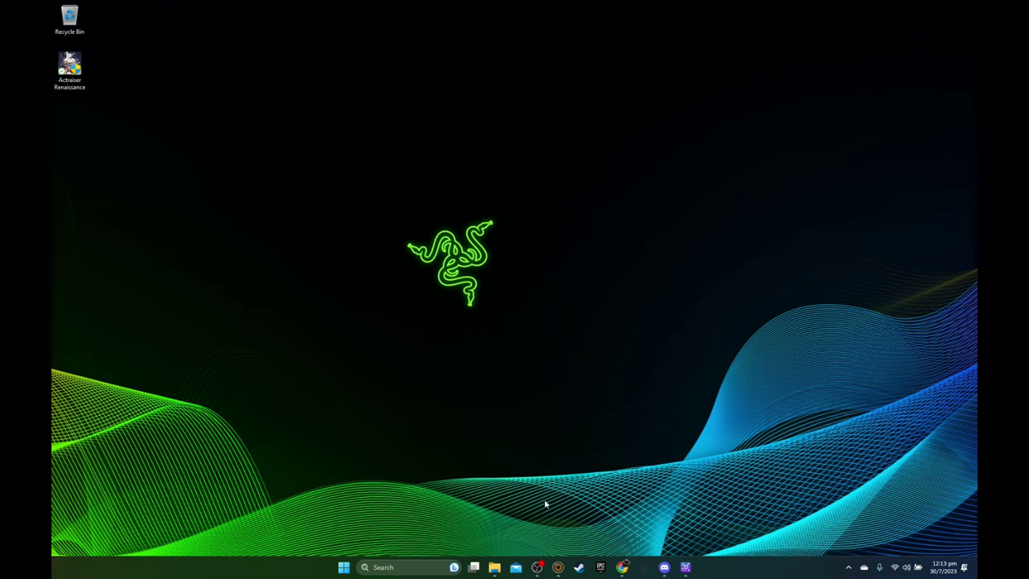
- Inspect the installed Actraiser Renaissance folder inside Games on the D: drive, and return to the Games folder
click(494, 567)
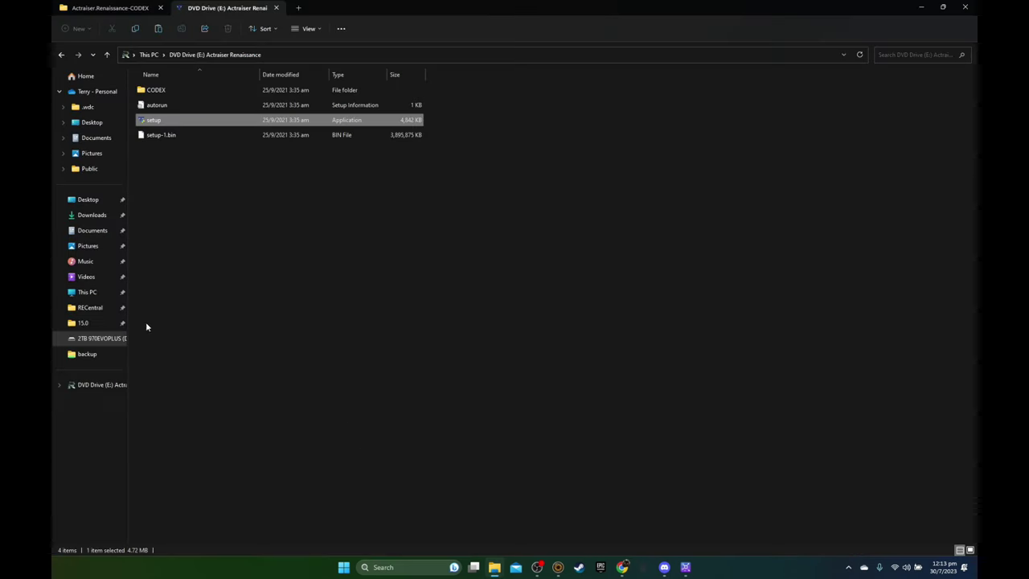
click(85, 343)
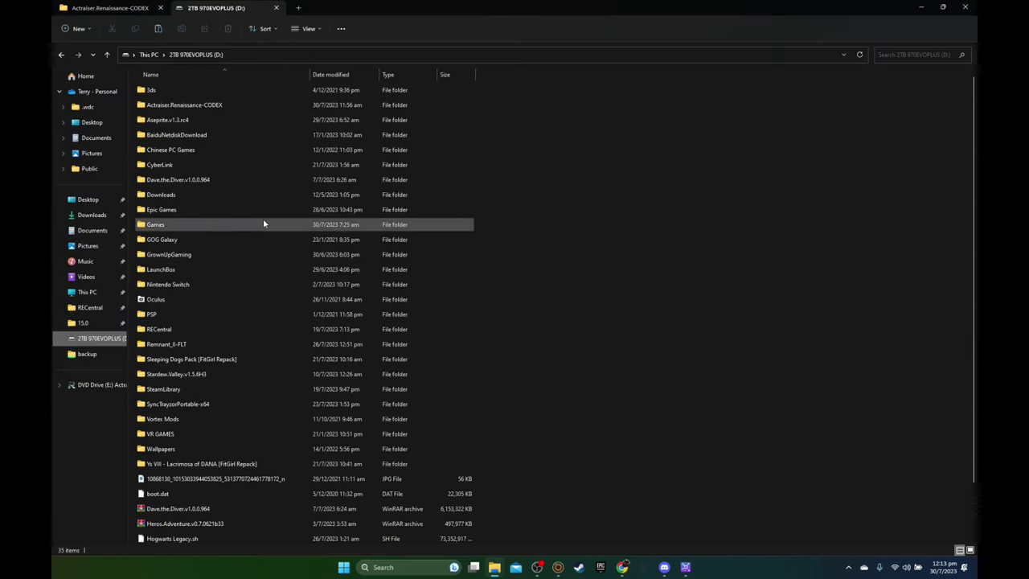
double_click(162, 228)
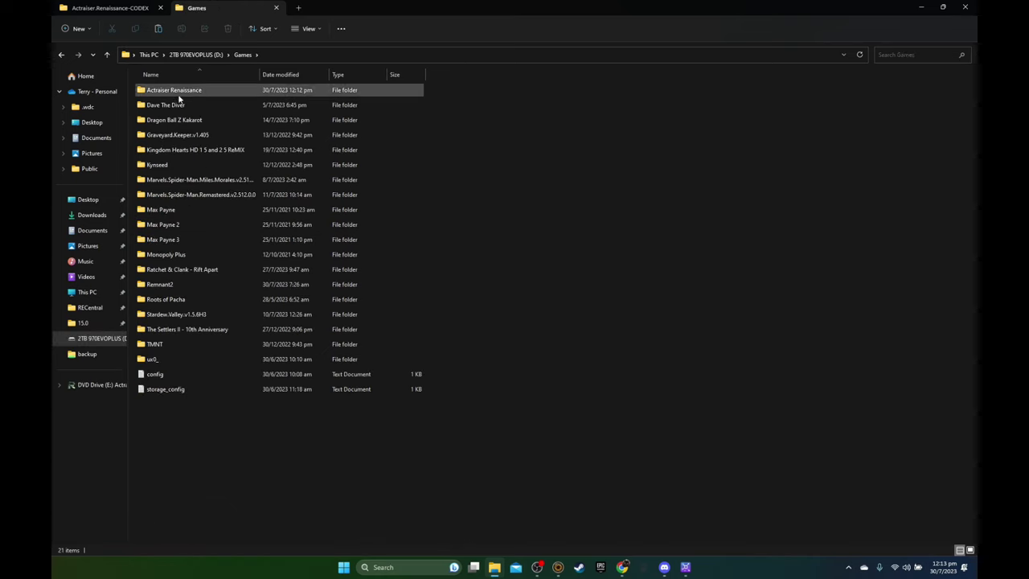
double_click(187, 90)
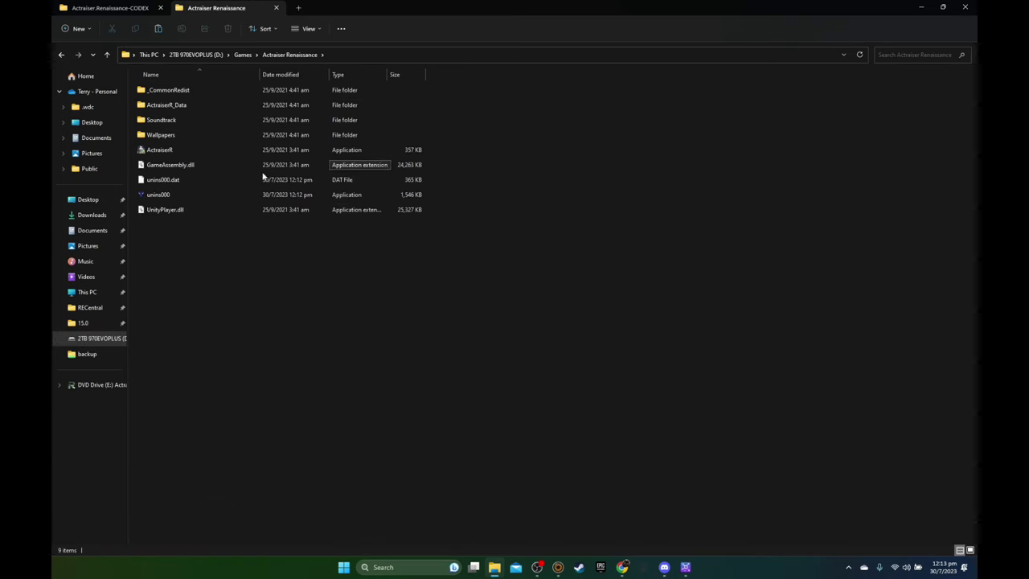
click(242, 54)
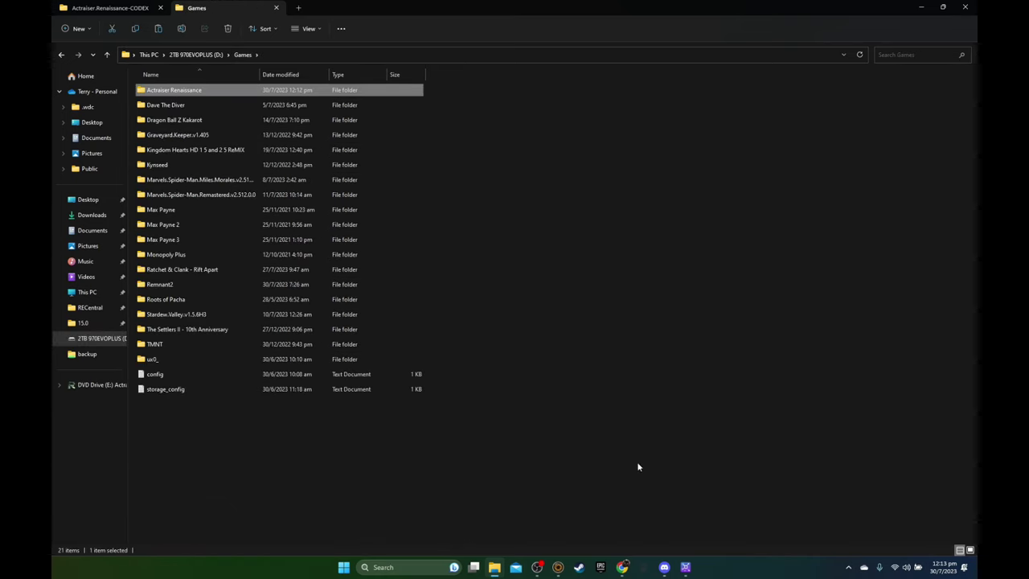
- In Winpinator, send the Actraiser Renaissance folder from D:\Games to the Steam Deck
click(685, 566)
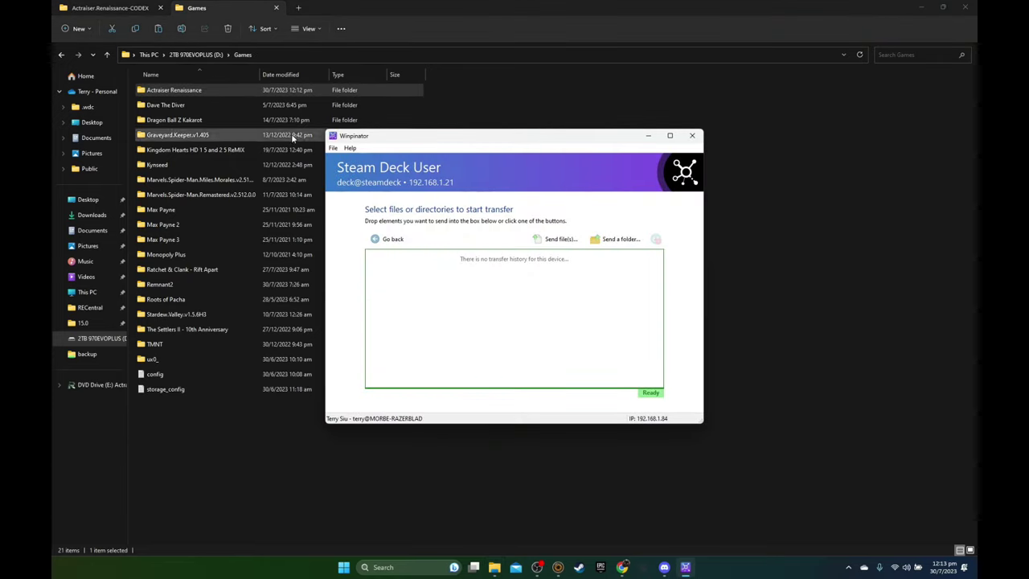
click(621, 239)
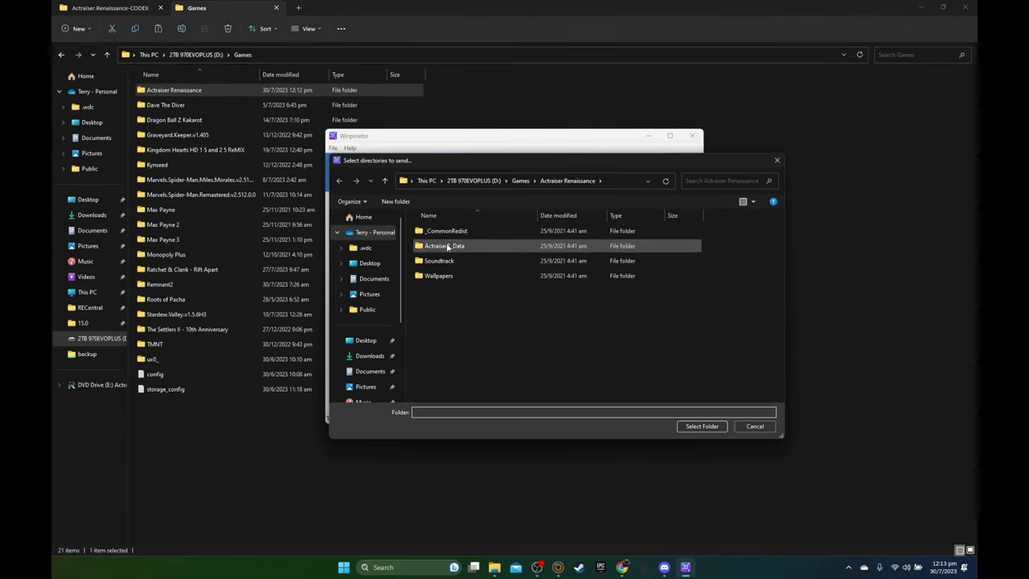
click(474, 180)
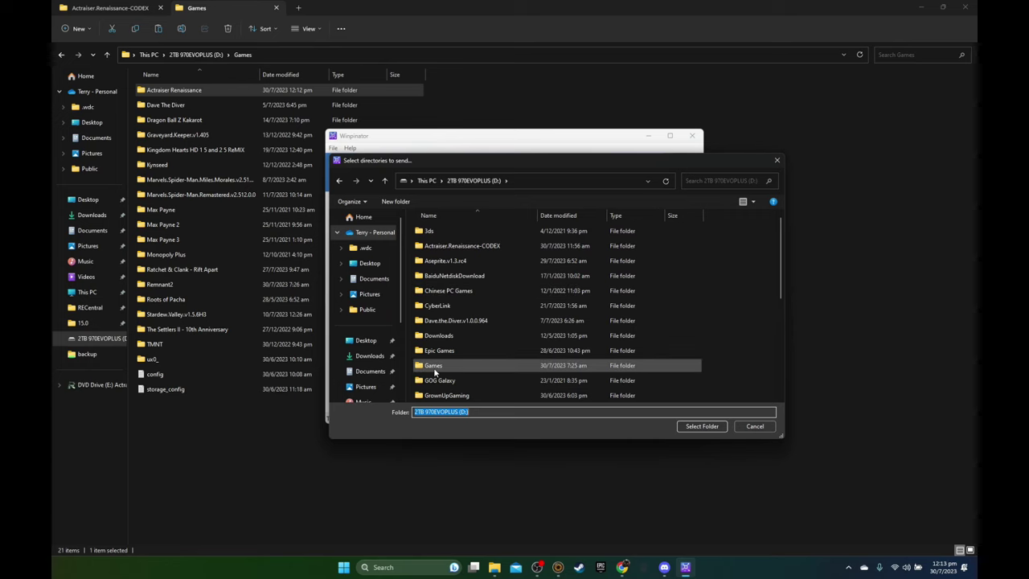
scroll(456, 366, down, 1)
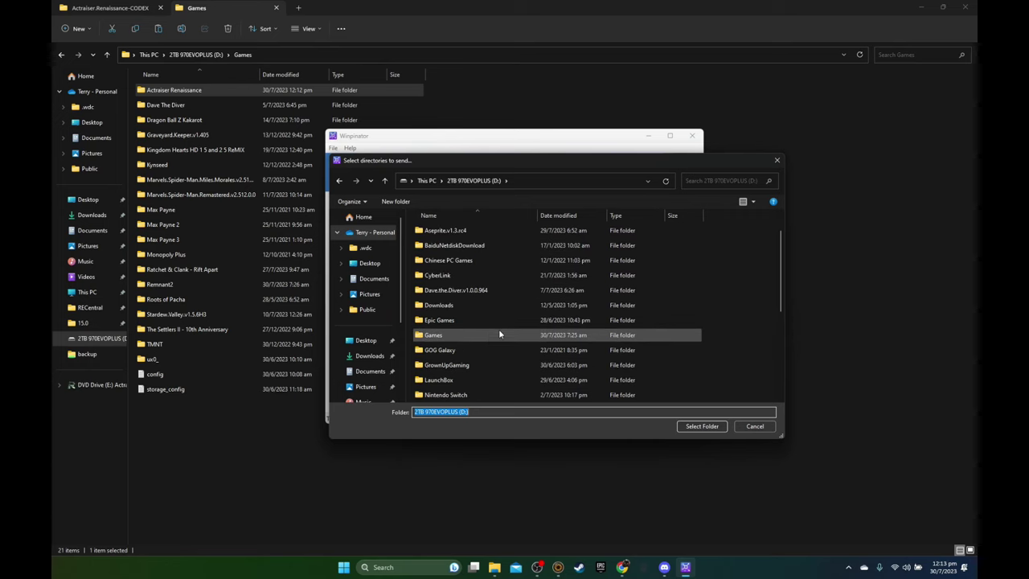
double_click(458, 337)
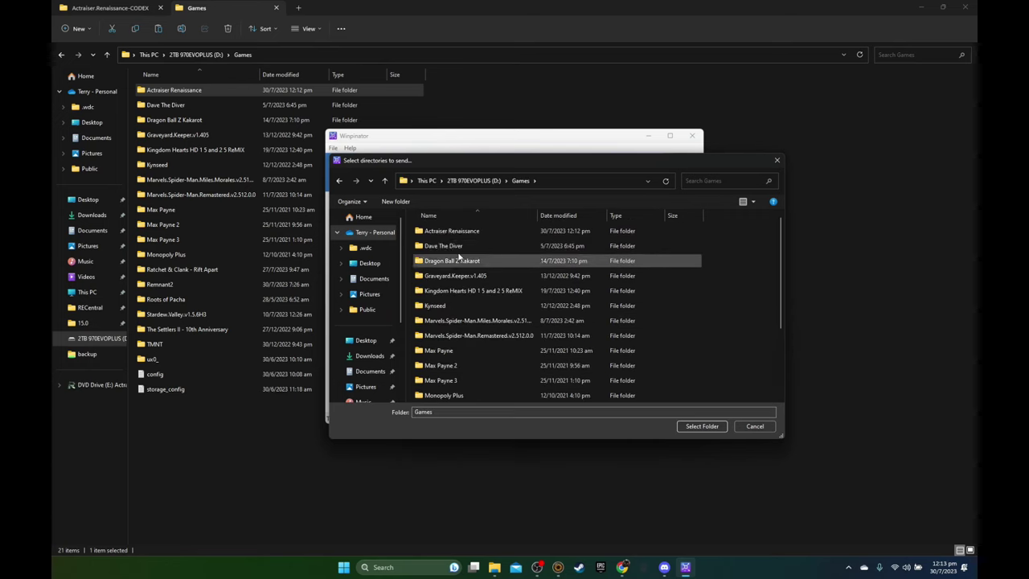
click(463, 232)
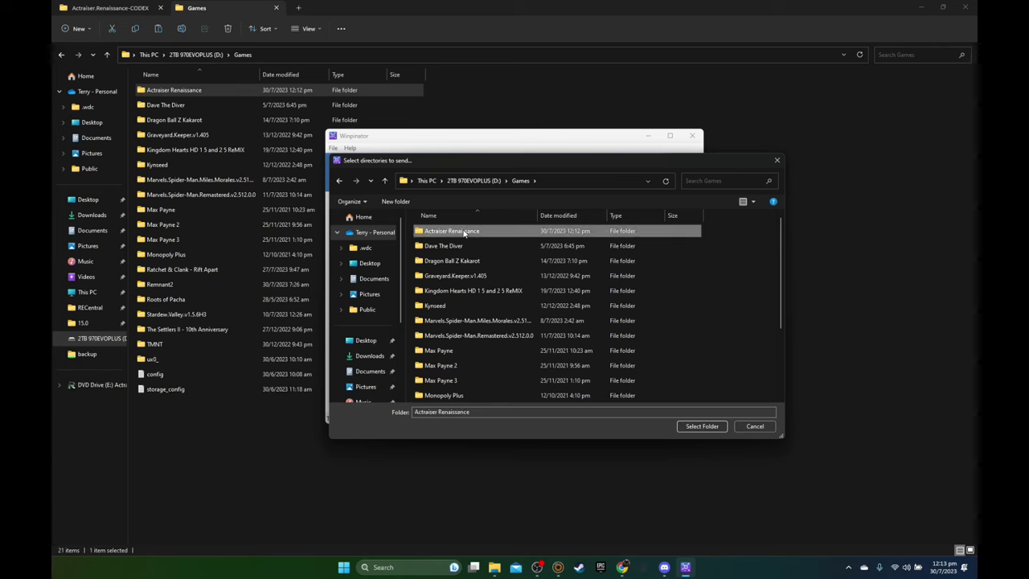
click(707, 427)
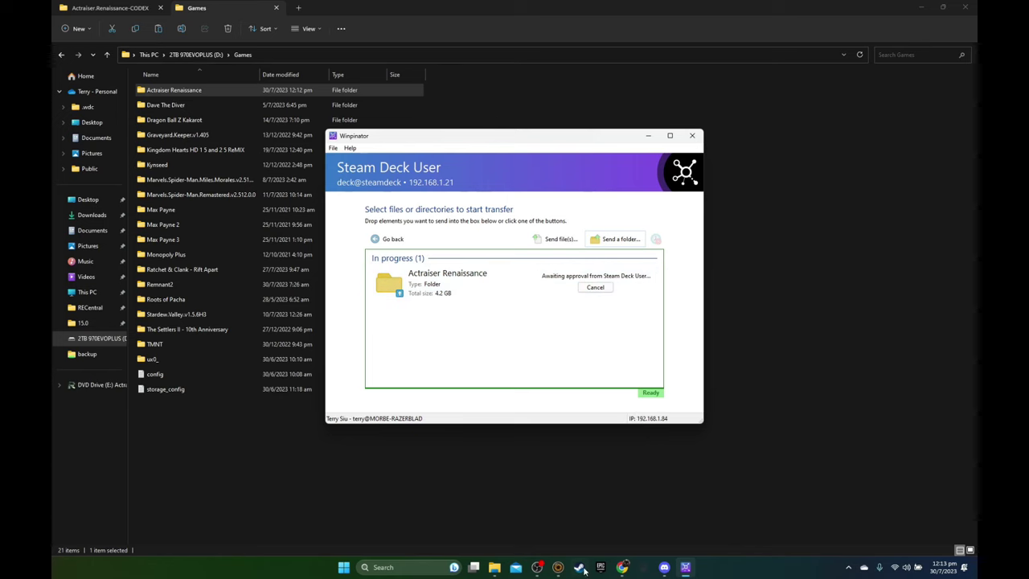
- Switch to the Steam Deck view in RECentral, approve the incoming Warpinator transfer, and minimize the RECentral and File Explorer windows
click(558, 566)
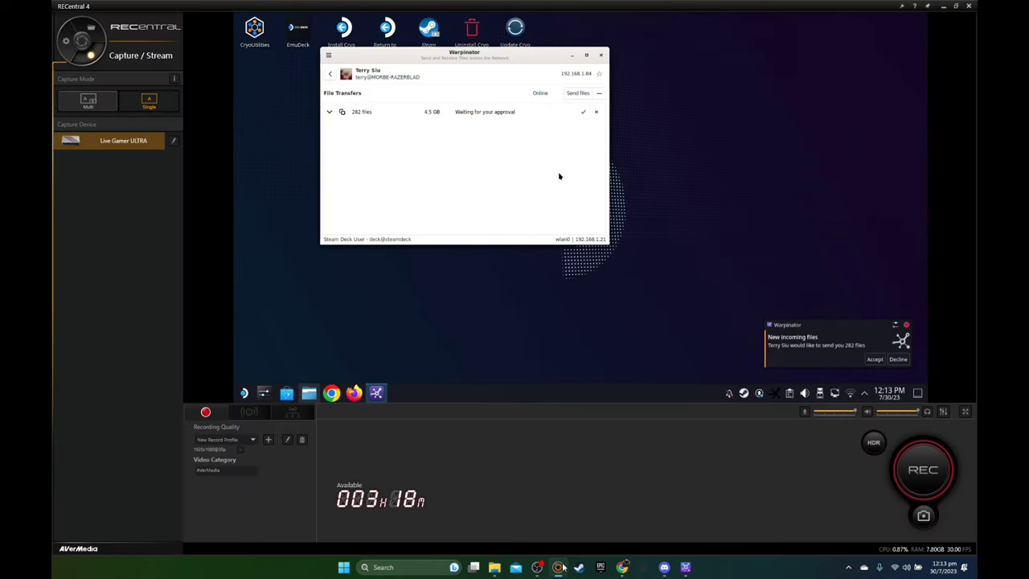
click(965, 411)
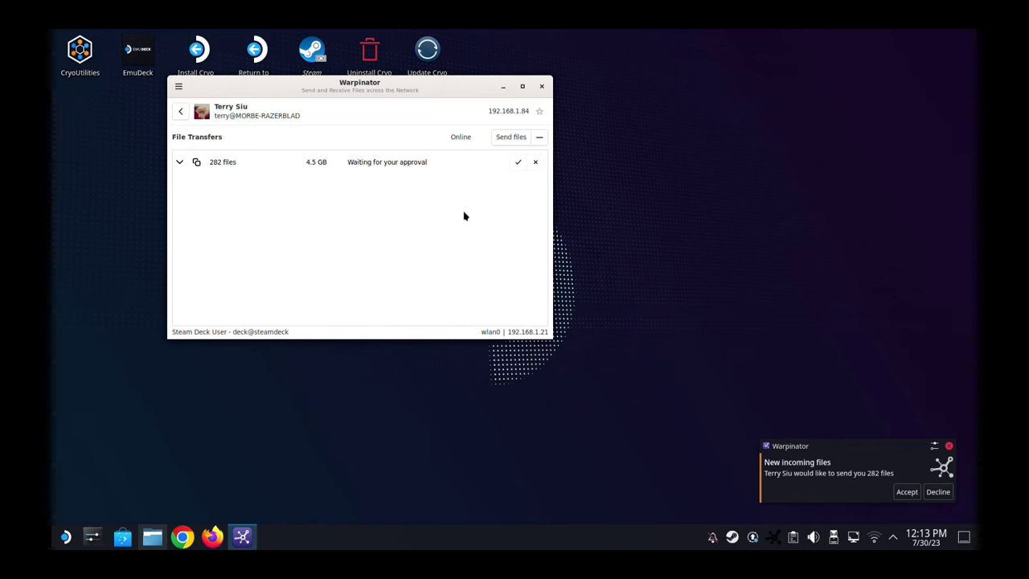
click(516, 163)
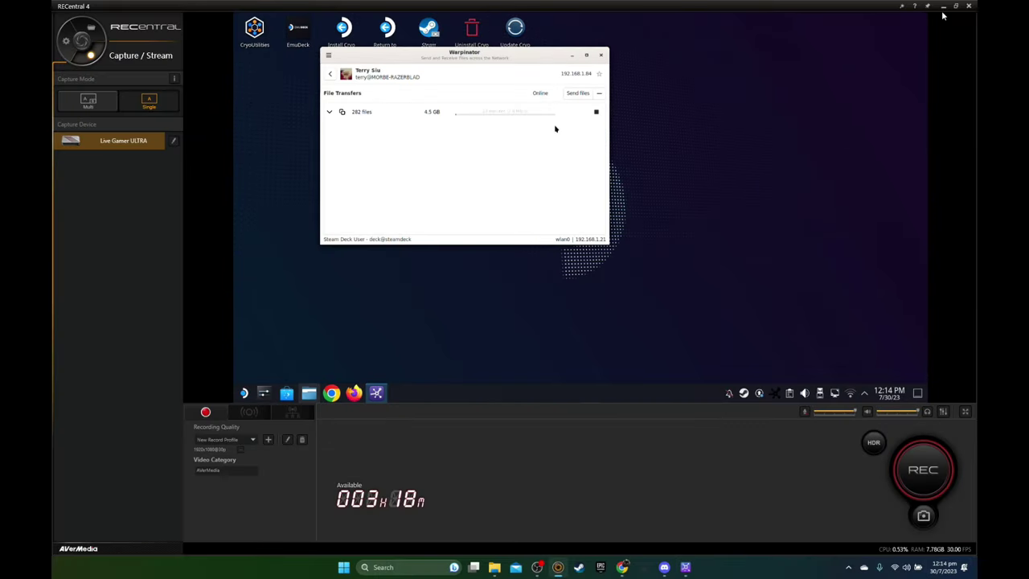
click(943, 7)
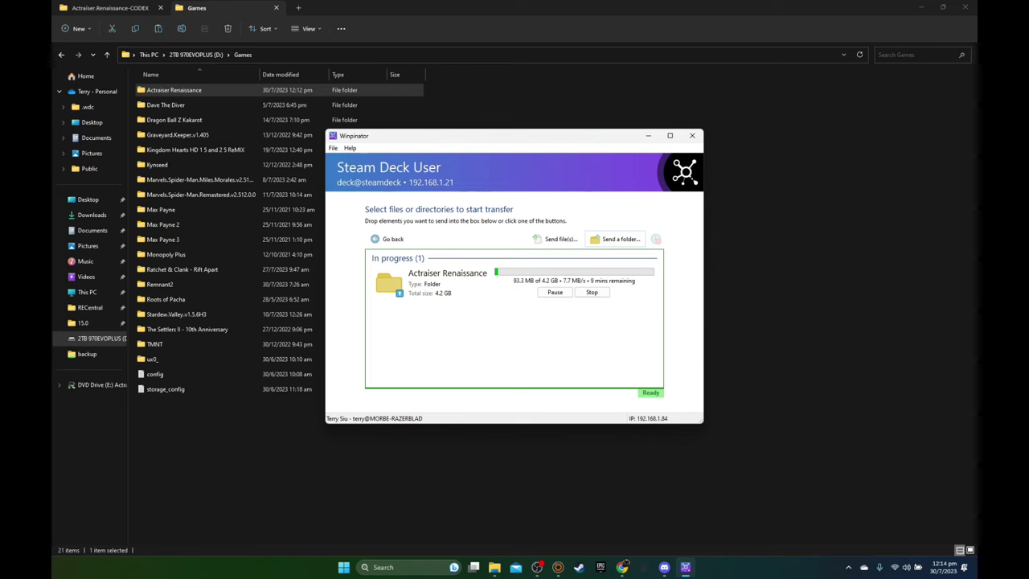
click(920, 7)
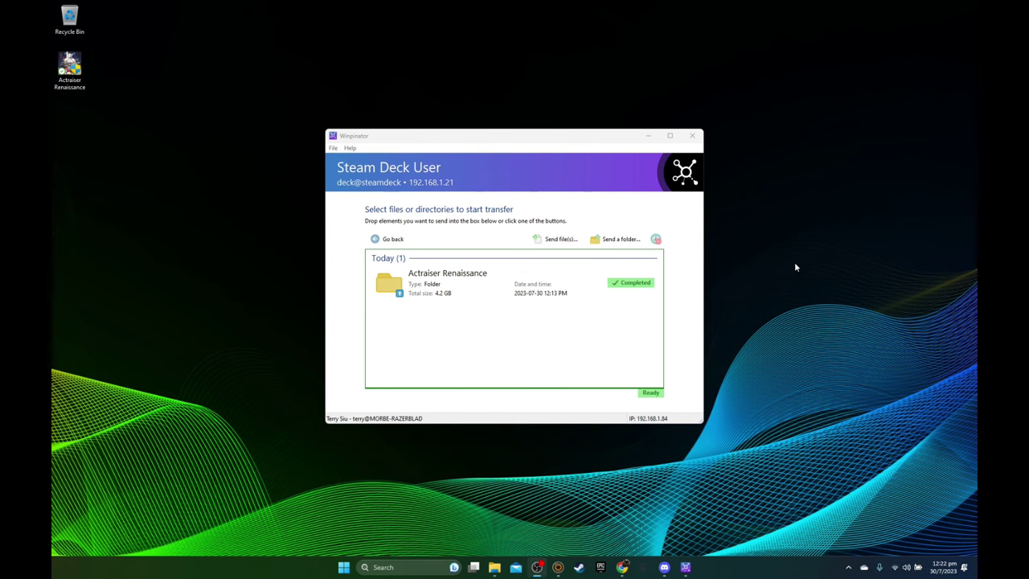
- Return to the full-screen Steam Deck view in RECentral and open the received Actraiser Renaissance folder from the completed Warpinator transfer
click(615, 297)
click(556, 566)
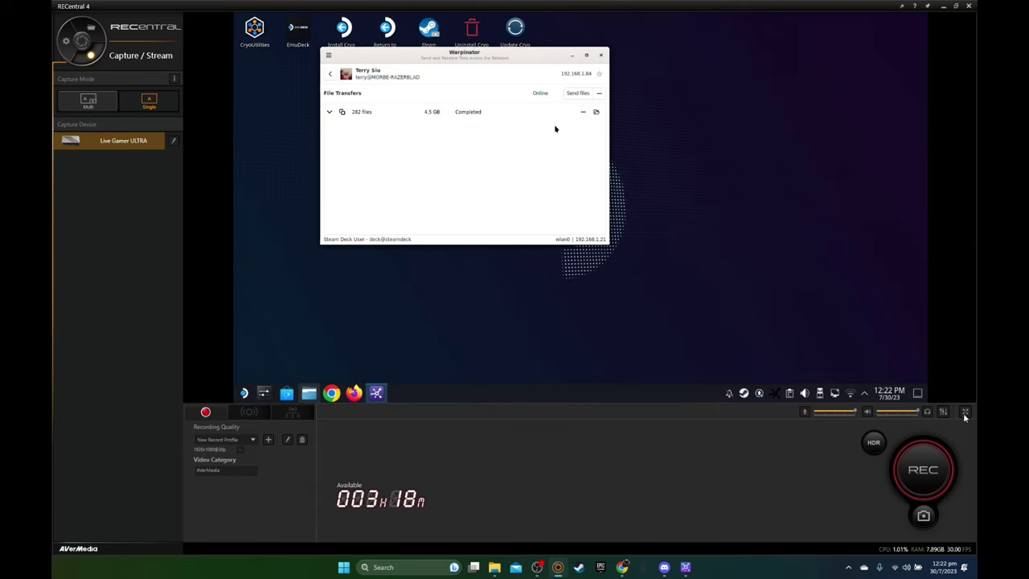
click(965, 413)
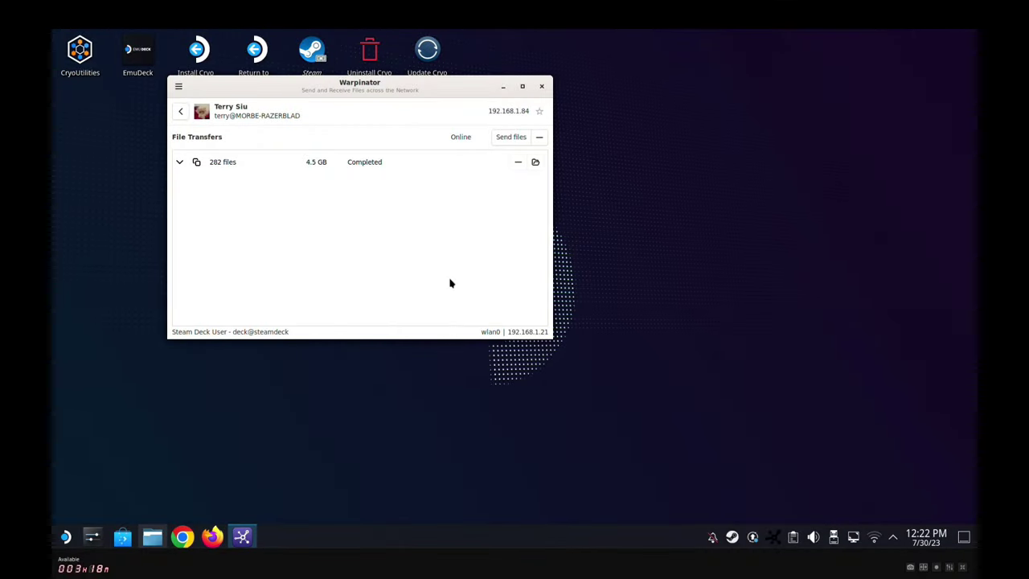
click(535, 163)
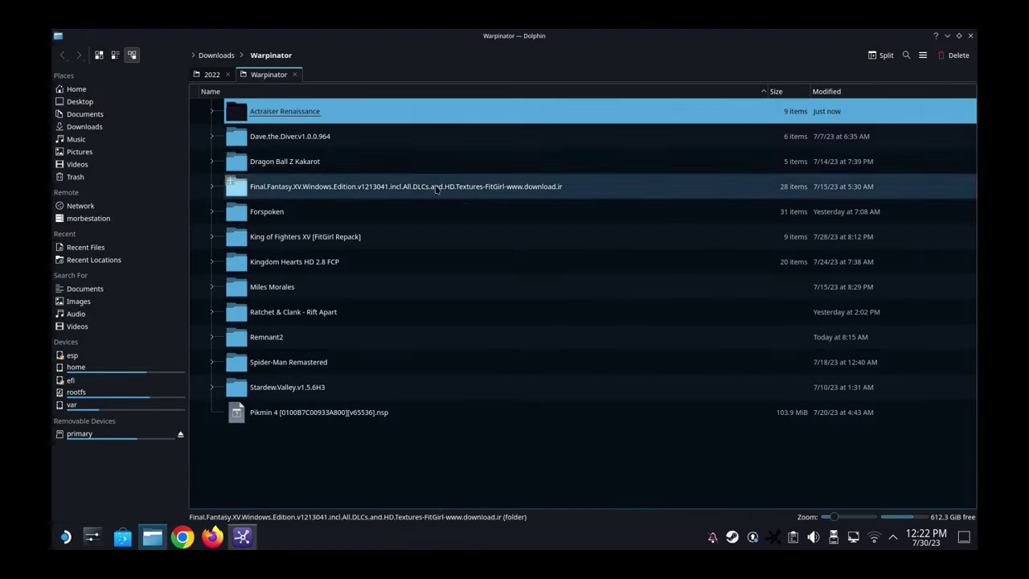
double_click(366, 115)
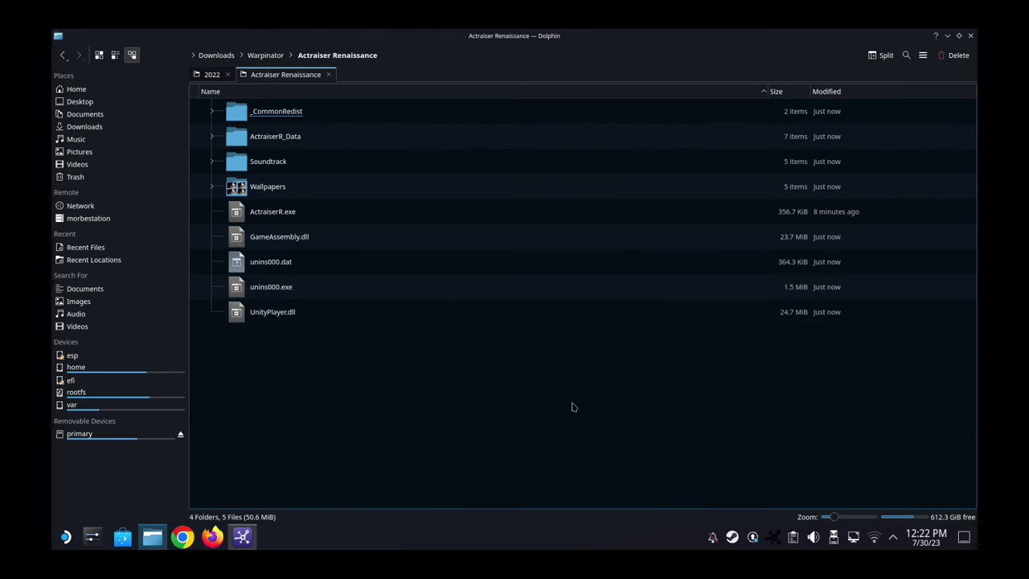
- Add ActraiserR.exe from Downloads/Warpinator/Actraiser Renaissance to the Steam library as a non-Steam game
right_click(732, 537)
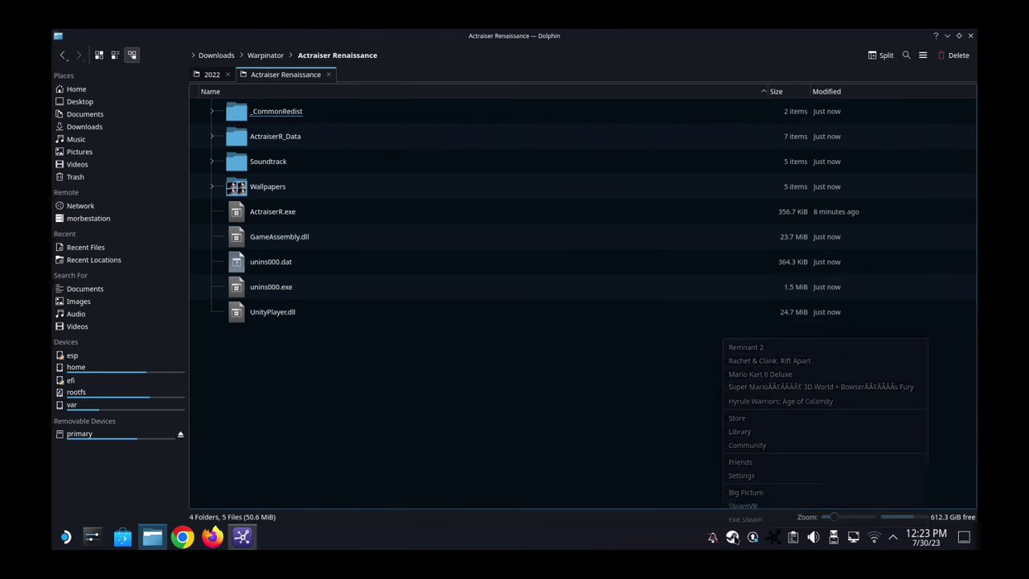
click(750, 434)
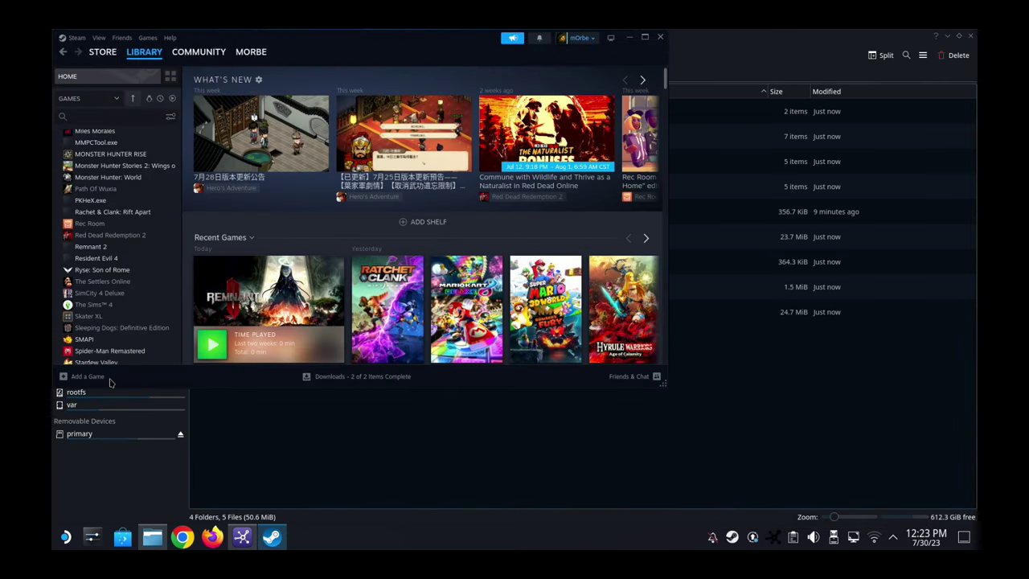
click(97, 379)
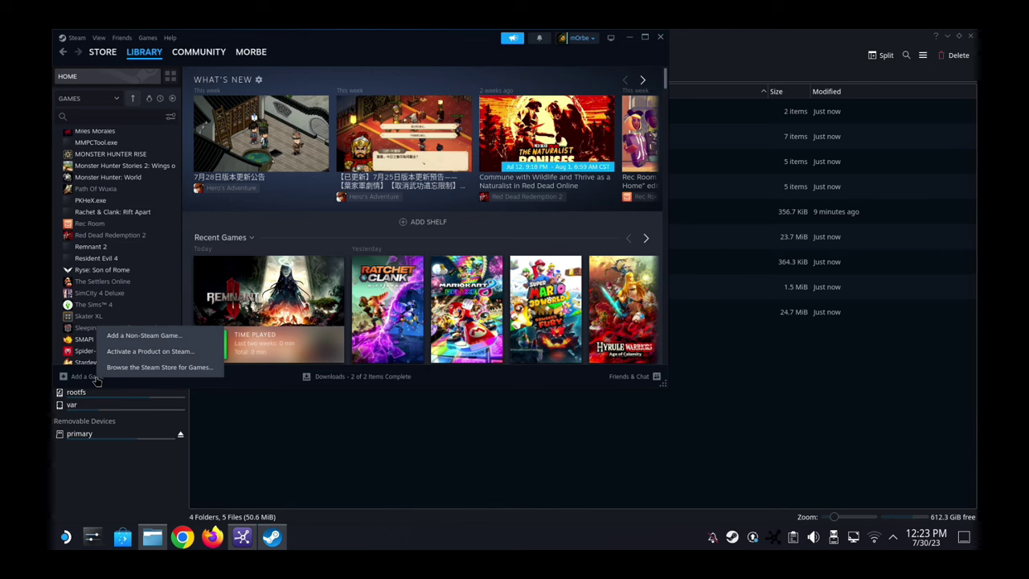
click(141, 335)
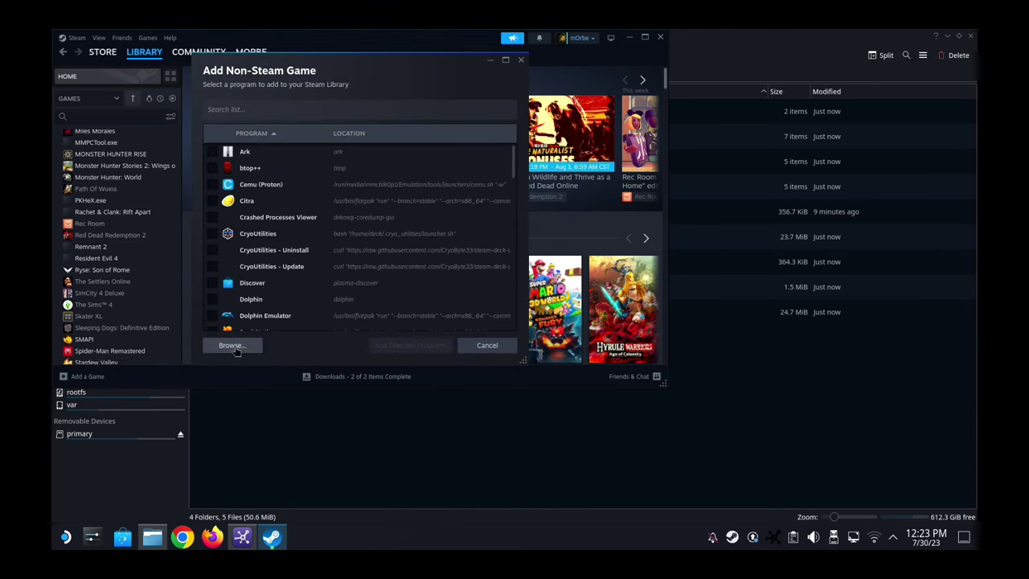
click(232, 346)
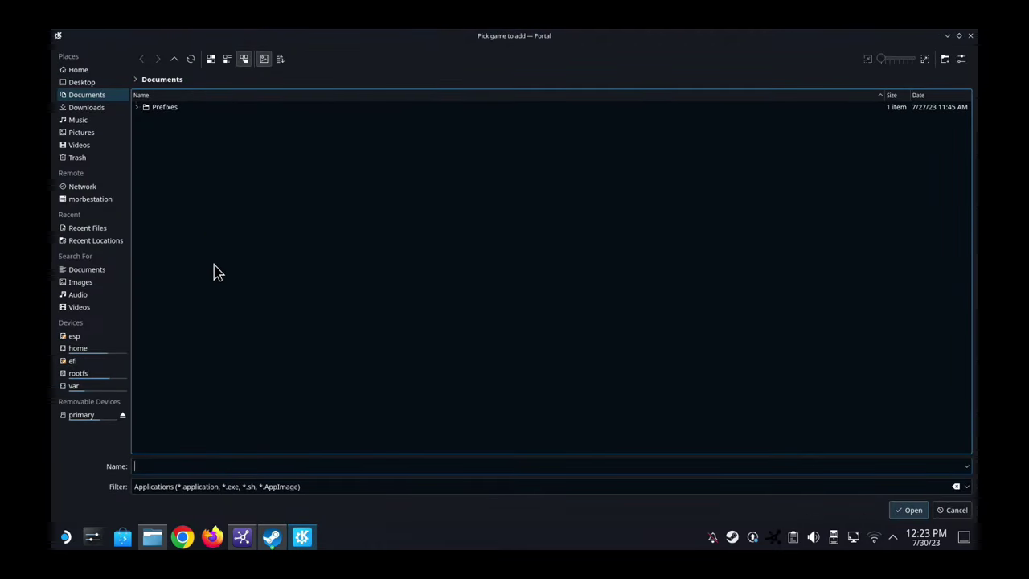
click(102, 109)
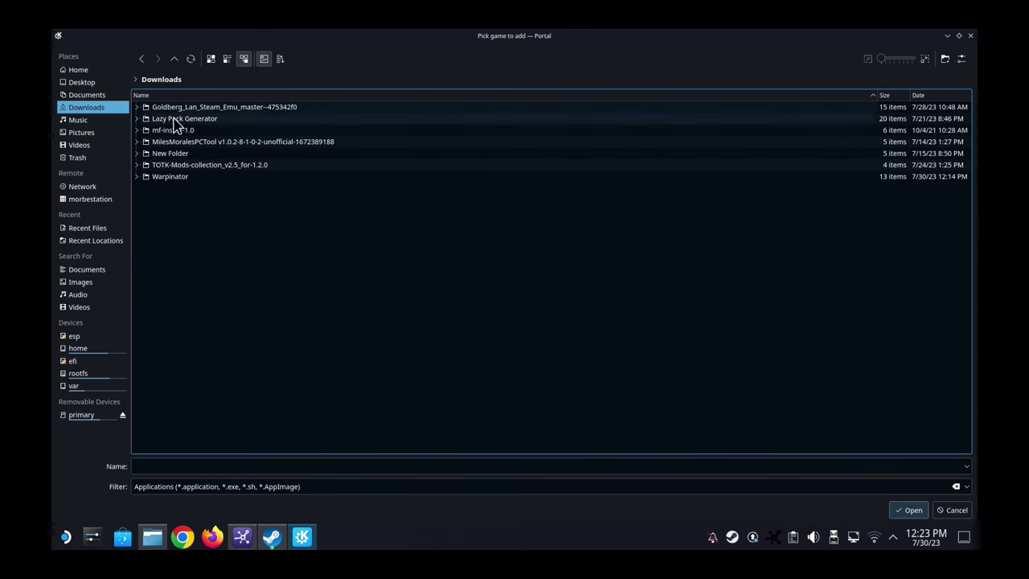
click(170, 178)
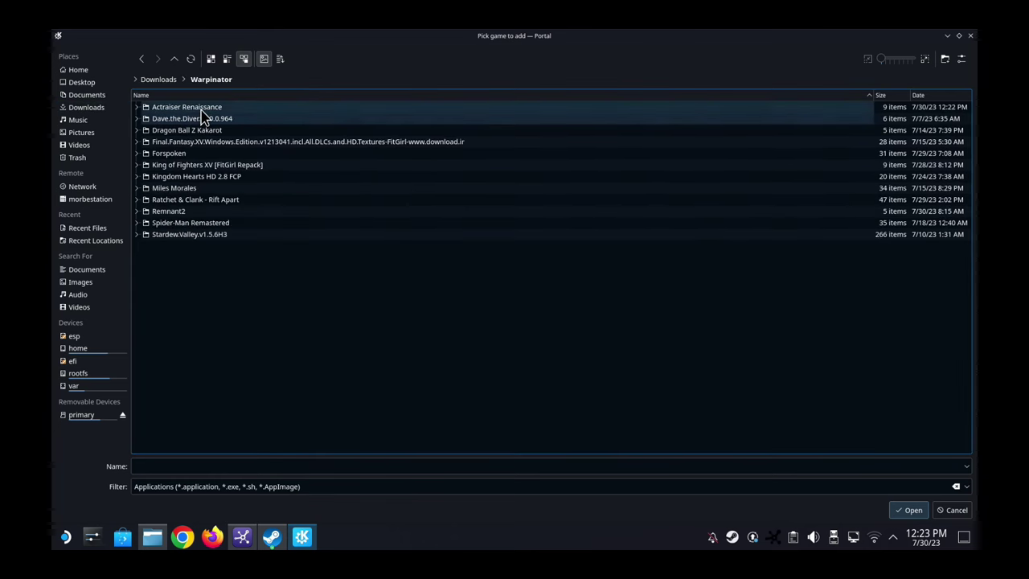
click(201, 112)
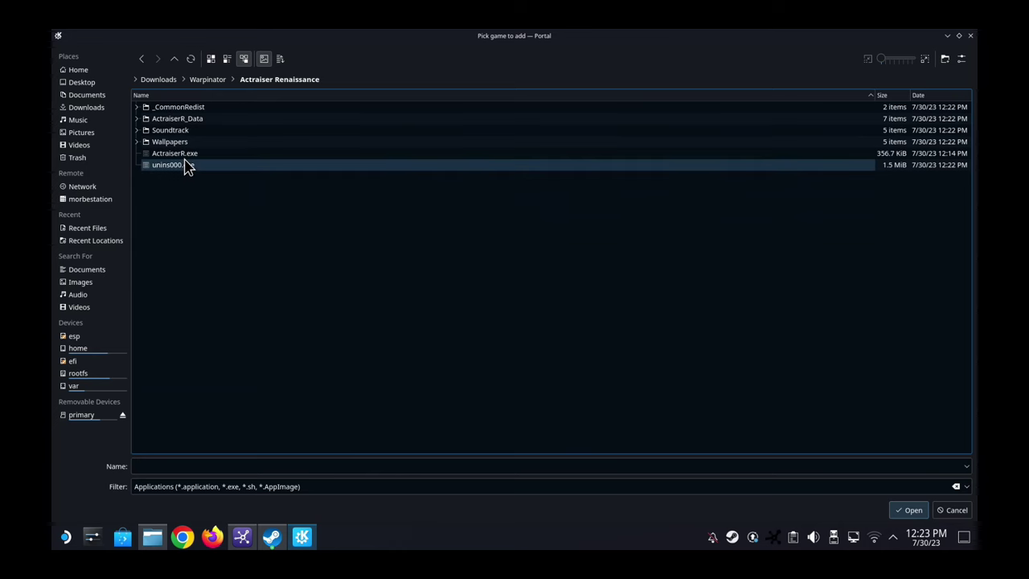
click(181, 154)
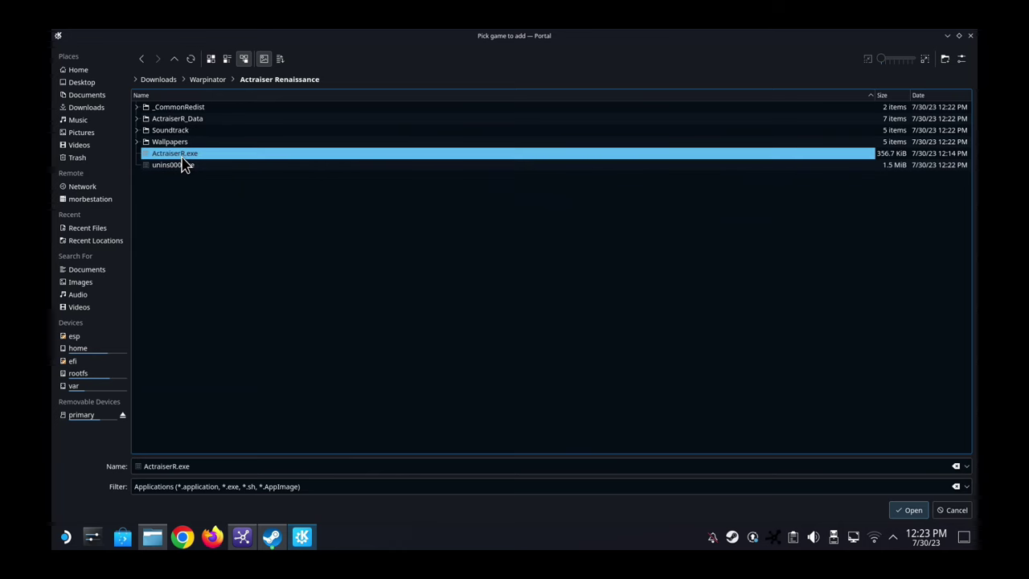
key(Return)
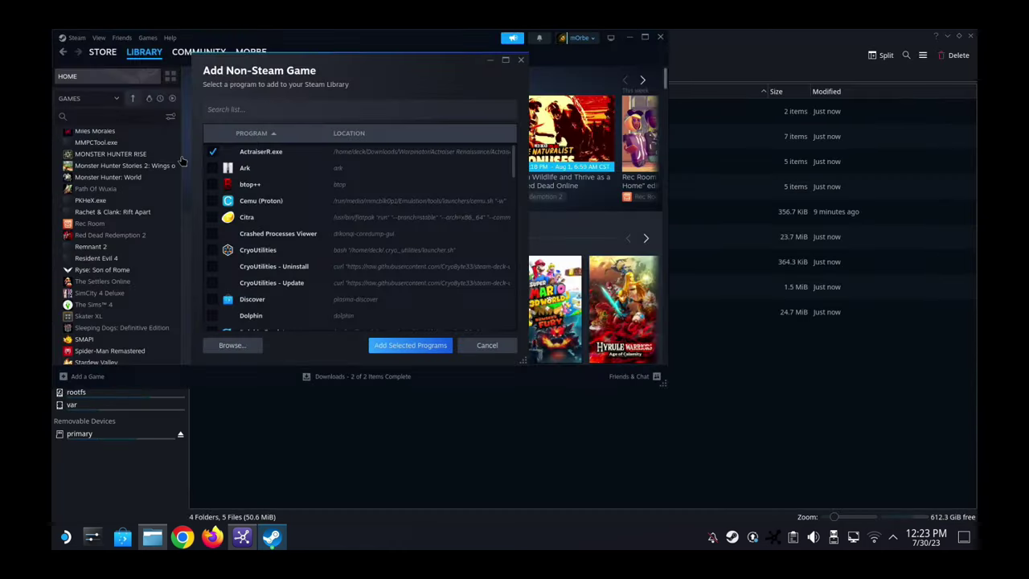
click(404, 347)
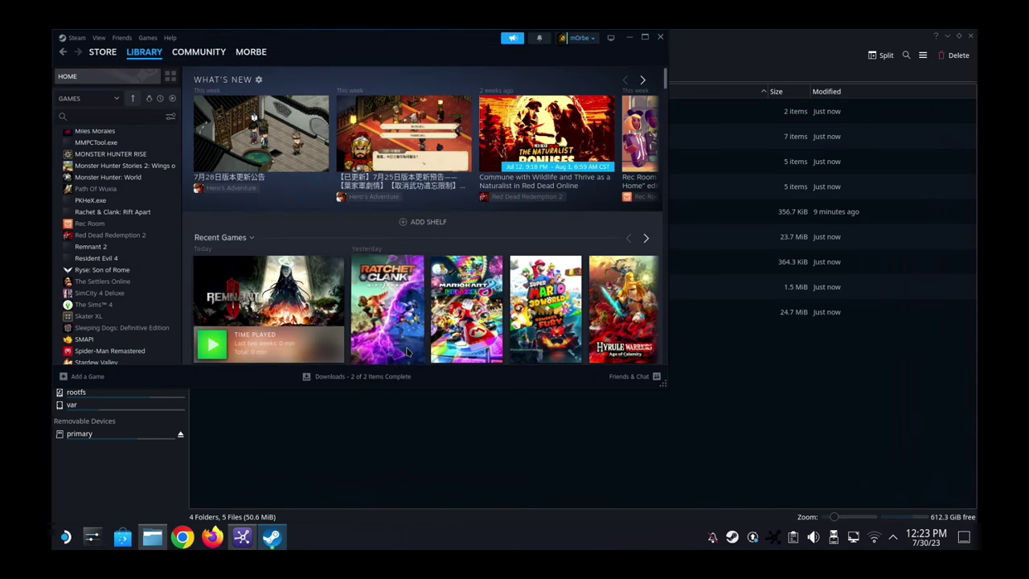
- Find ActraiserR.exe among the uncategorized games in the Steam library and open its shortcut properties
scroll(129, 257, up, 5)
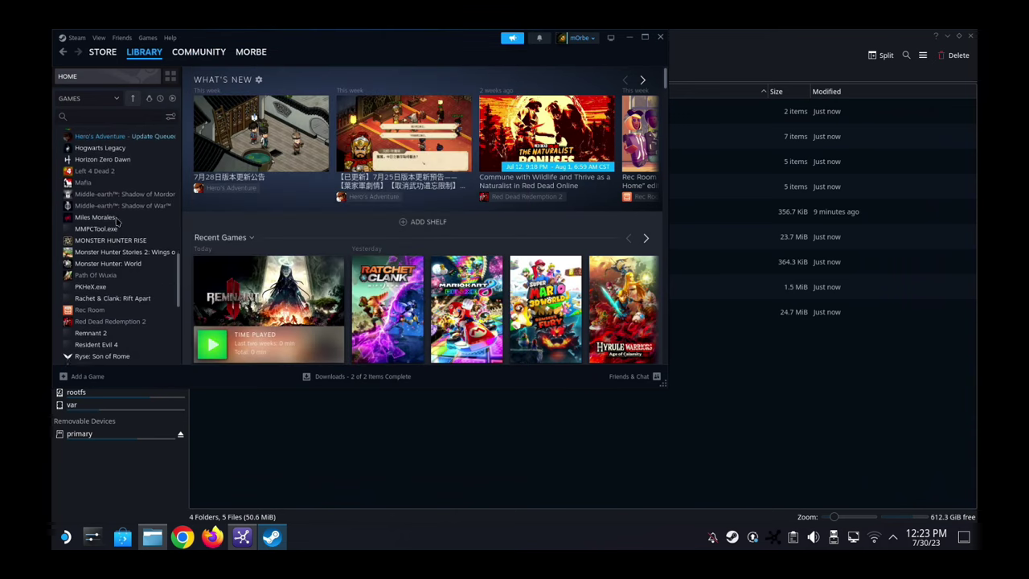
scroll(108, 277, up, 3)
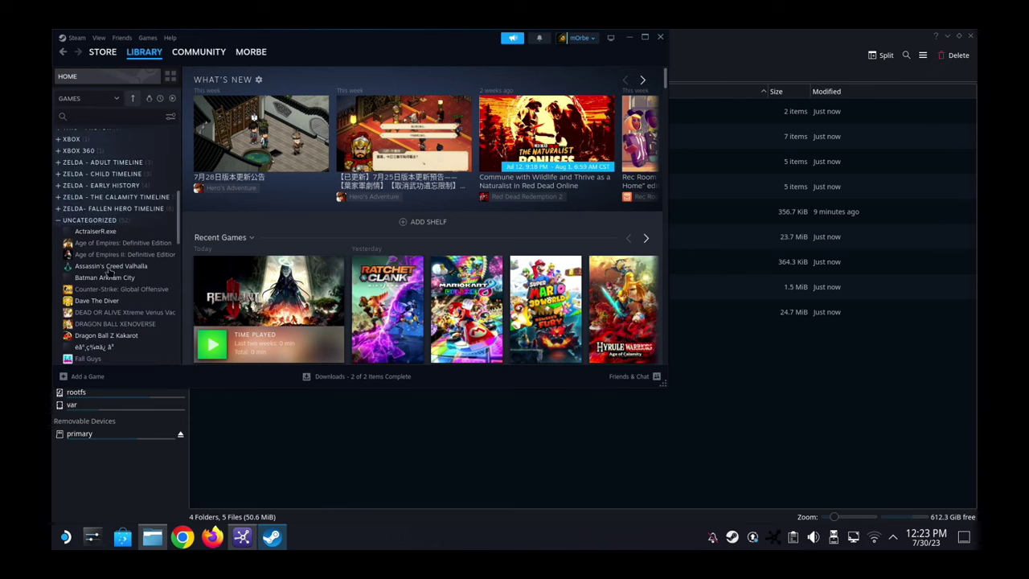
click(109, 235)
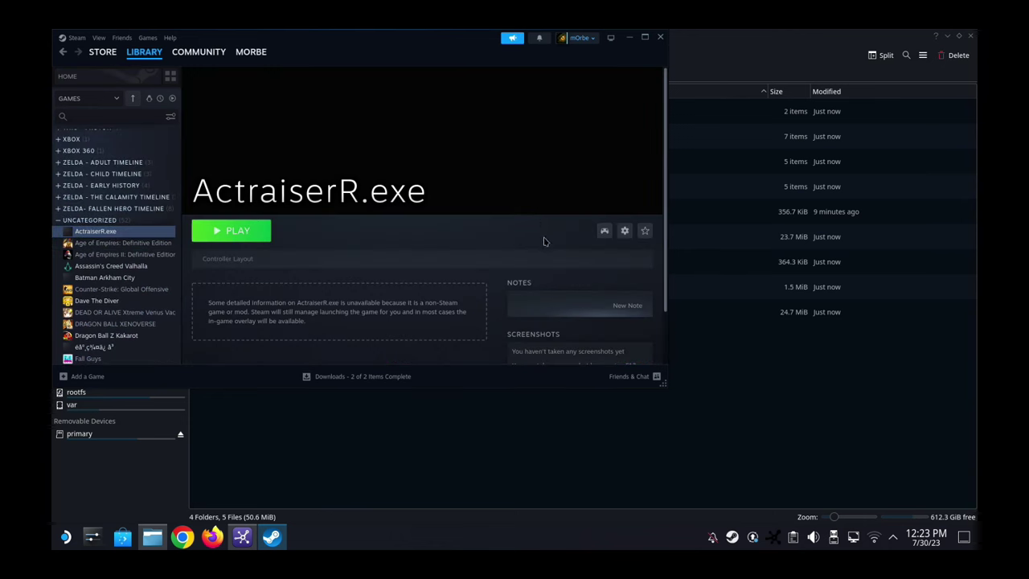
click(625, 231)
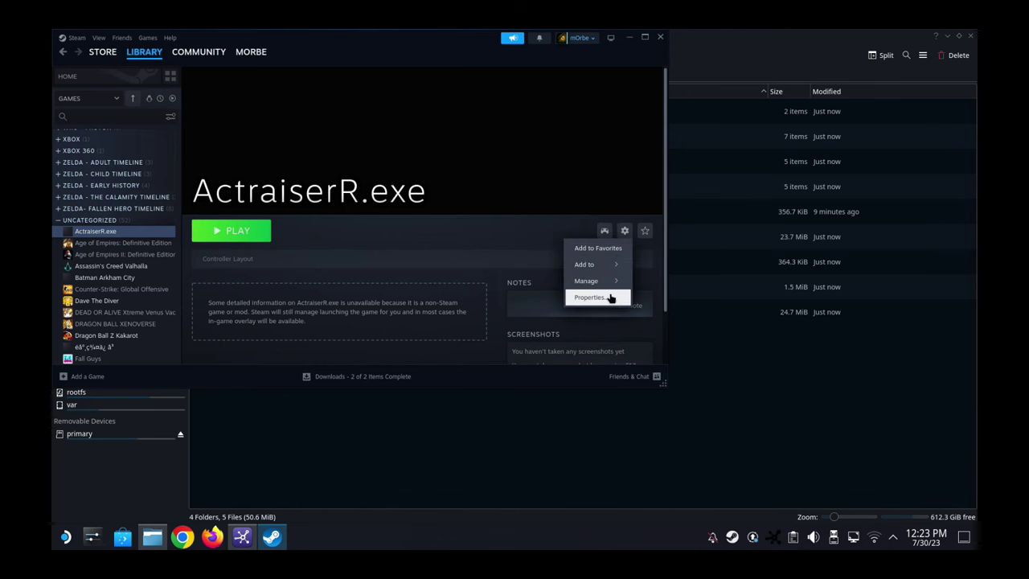
click(611, 298)
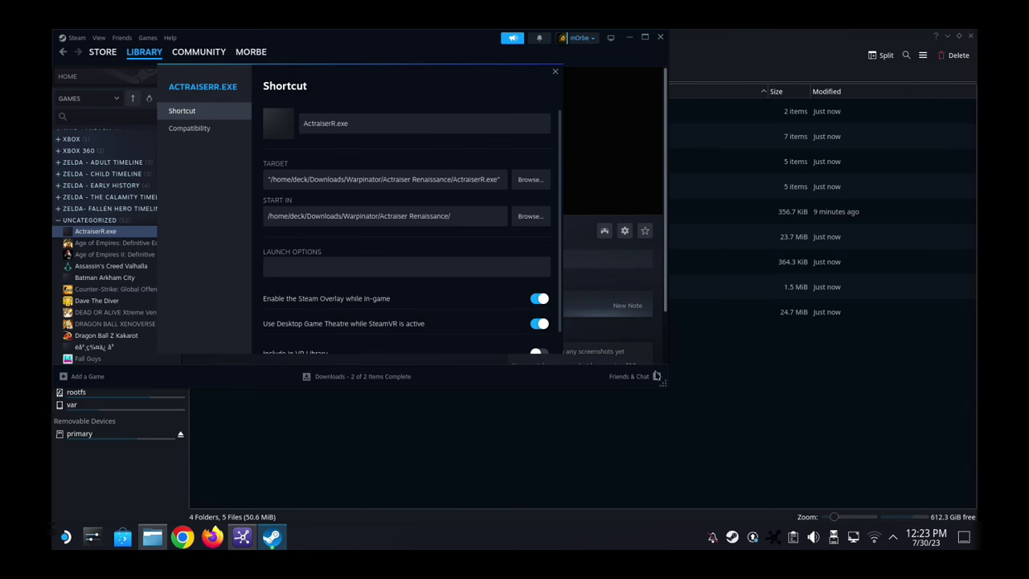
- Copy the Actraiser Renaissance folder's name in Dolphin and paste it as the name of the ActraiserR.exe shortcut in Steam
click(624, 441)
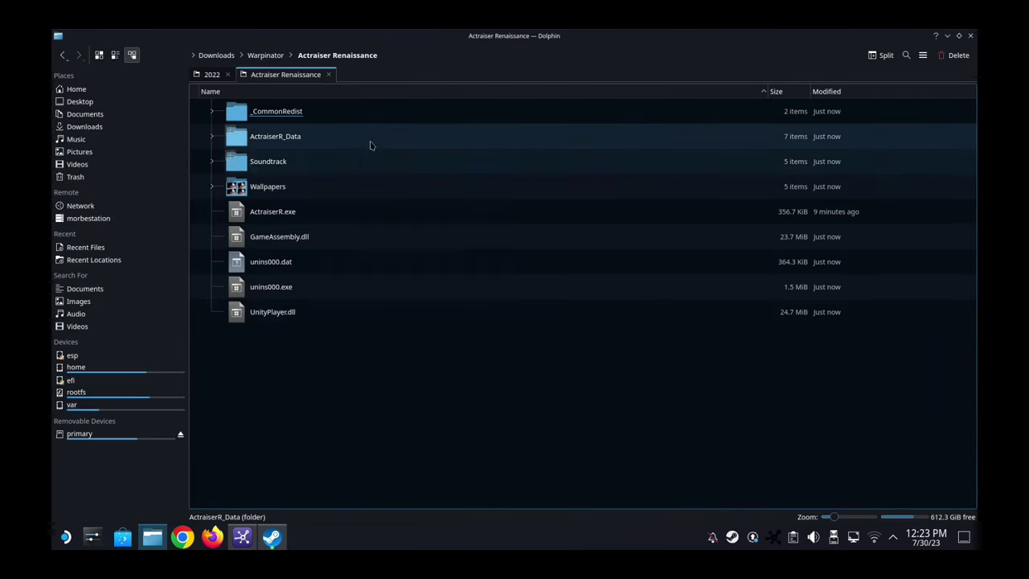
click(265, 55)
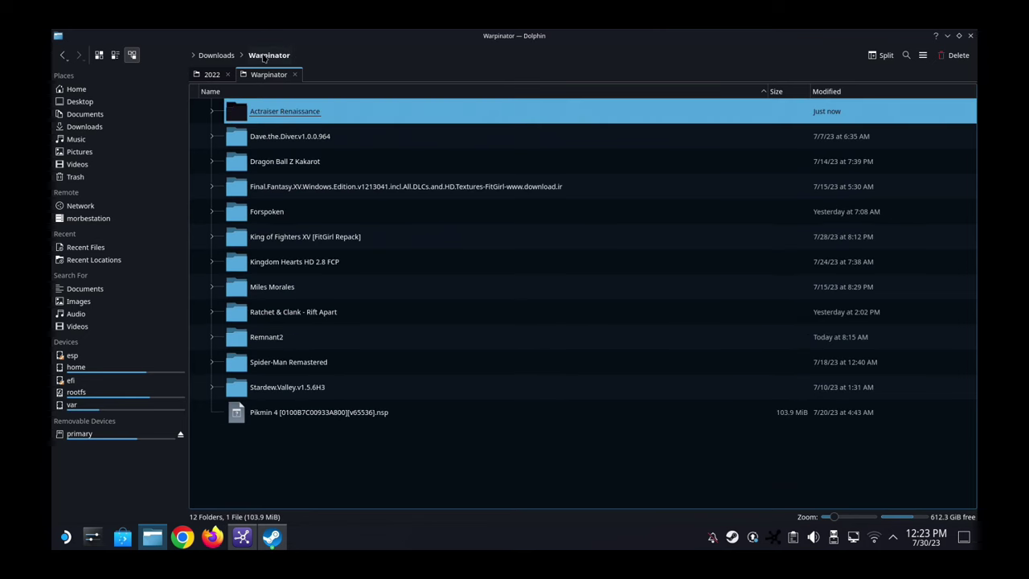
key(F2)
key(ctrl+c)
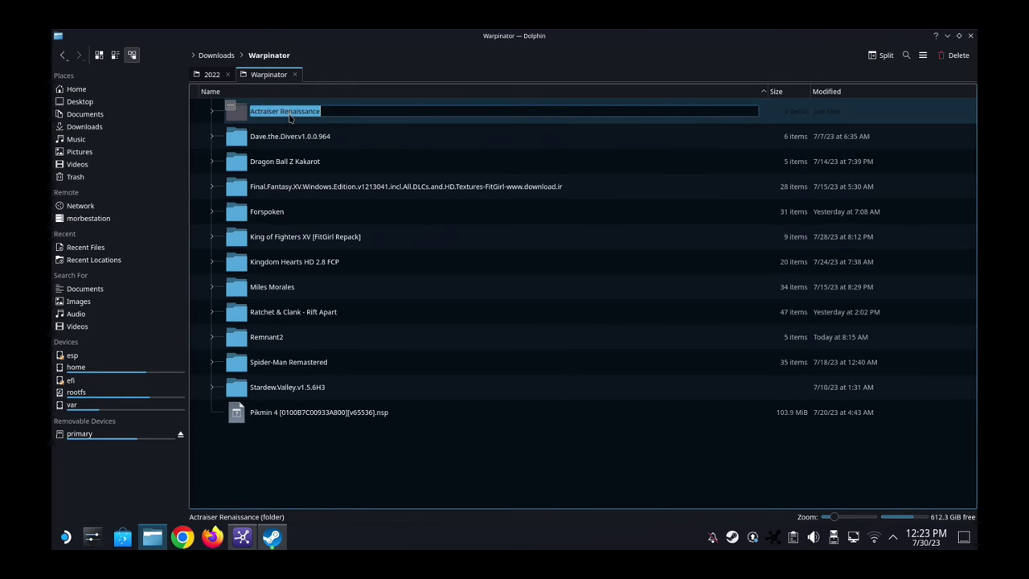
right_click(291, 118)
click(322, 169)
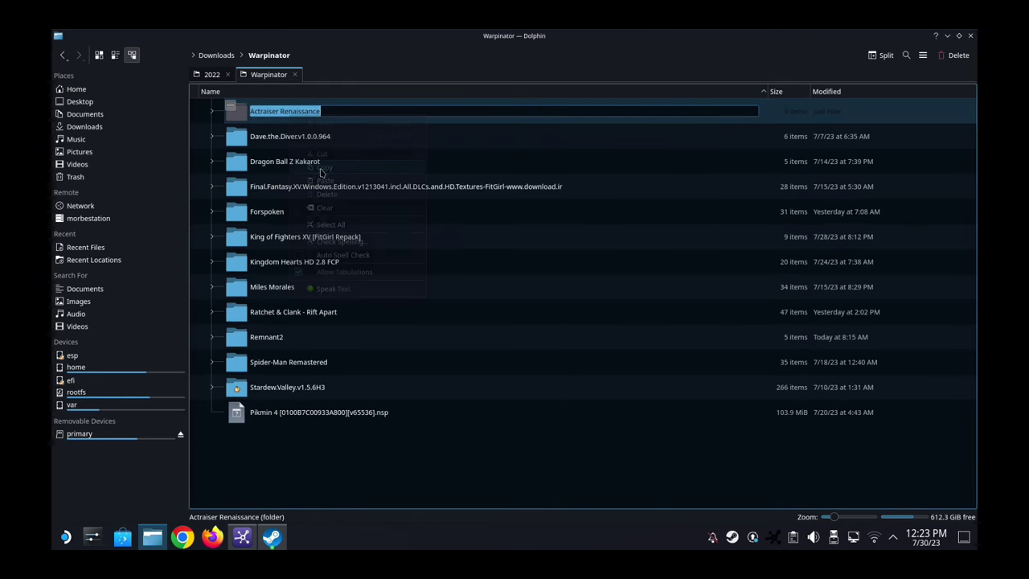
click(271, 538)
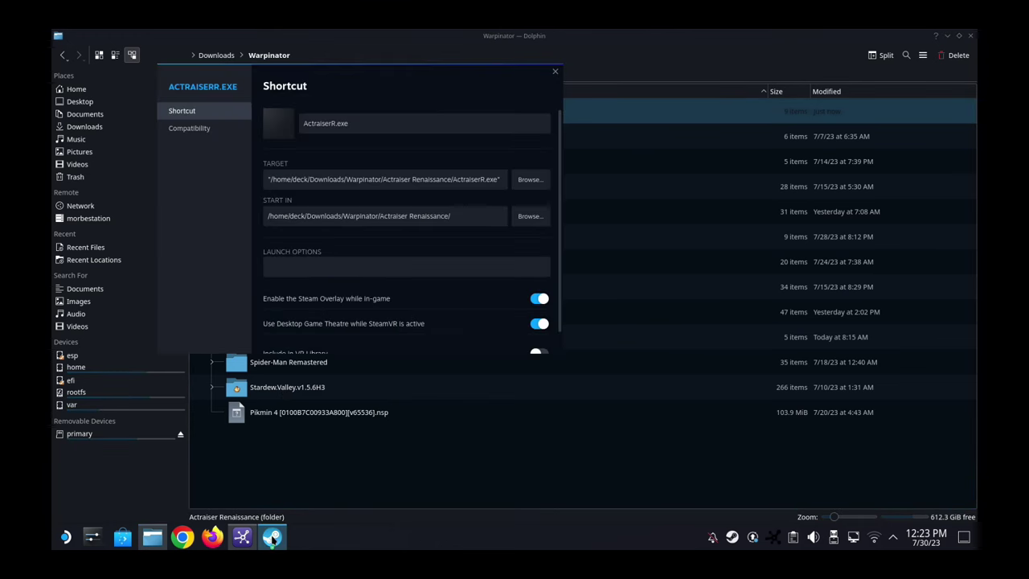
triple_click(364, 124)
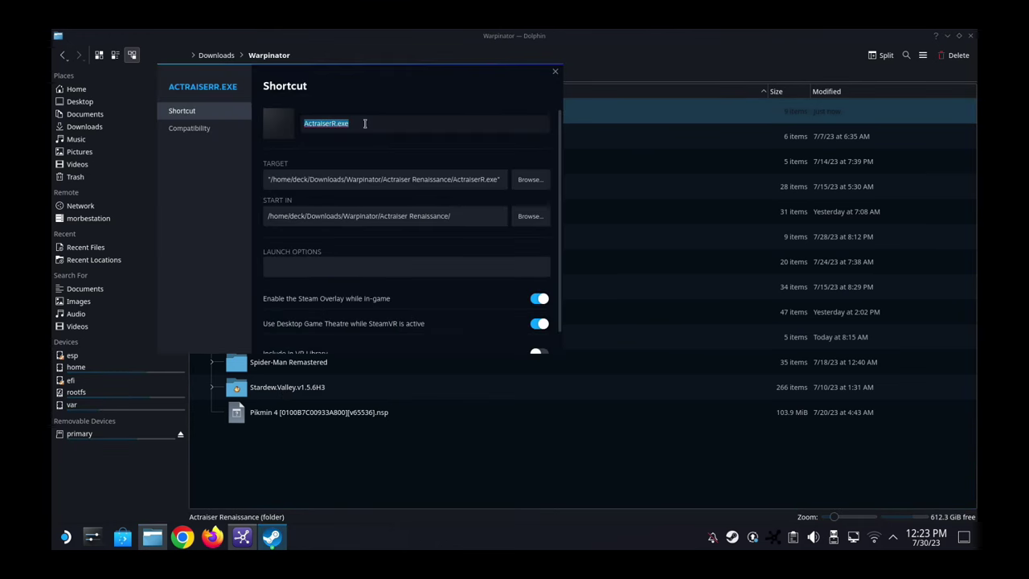
right_click(366, 126)
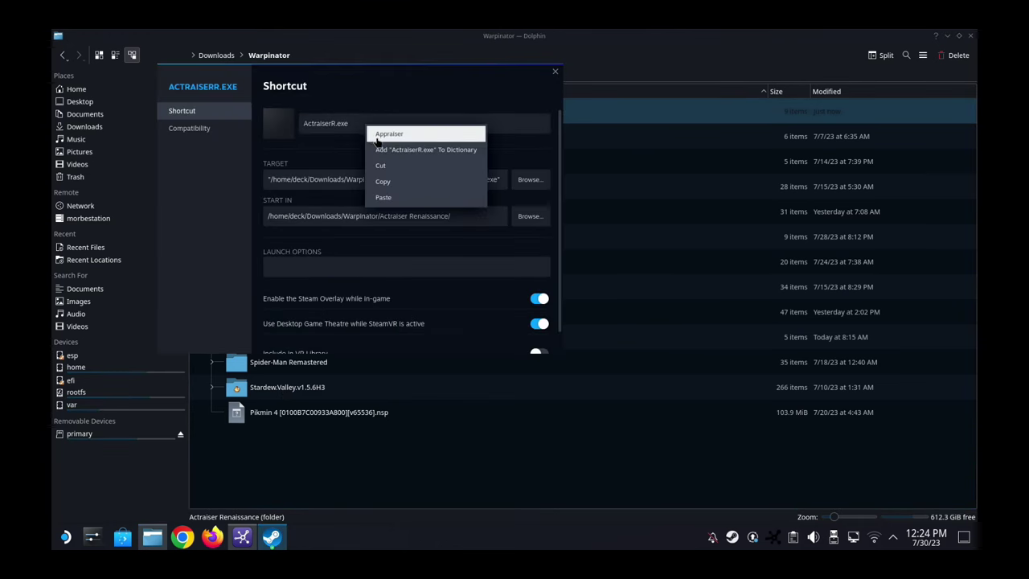
click(389, 197)
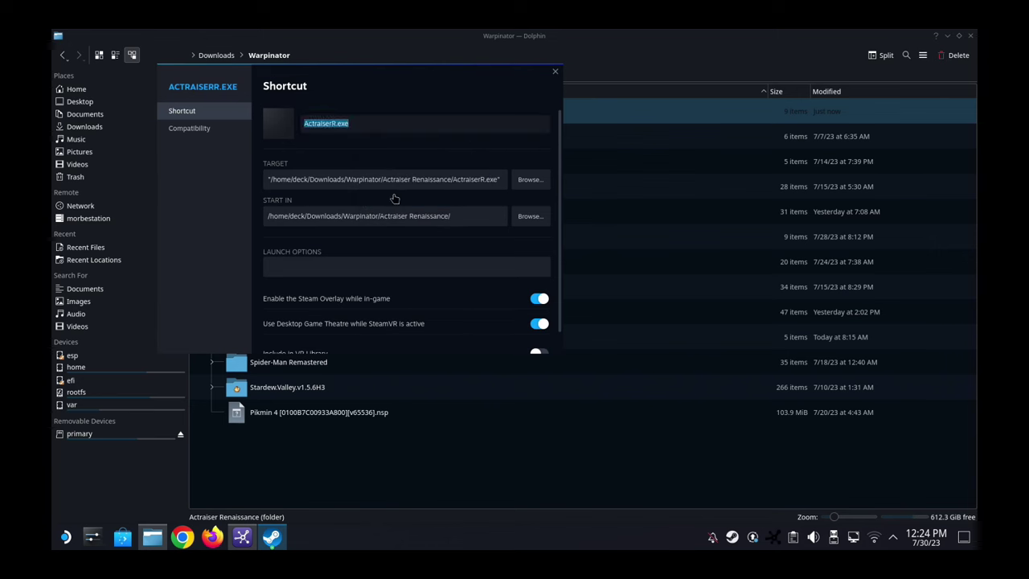
- Force the shortcut to use Proton Experimental as its compatibility tool, and close the properties window
click(181, 137)
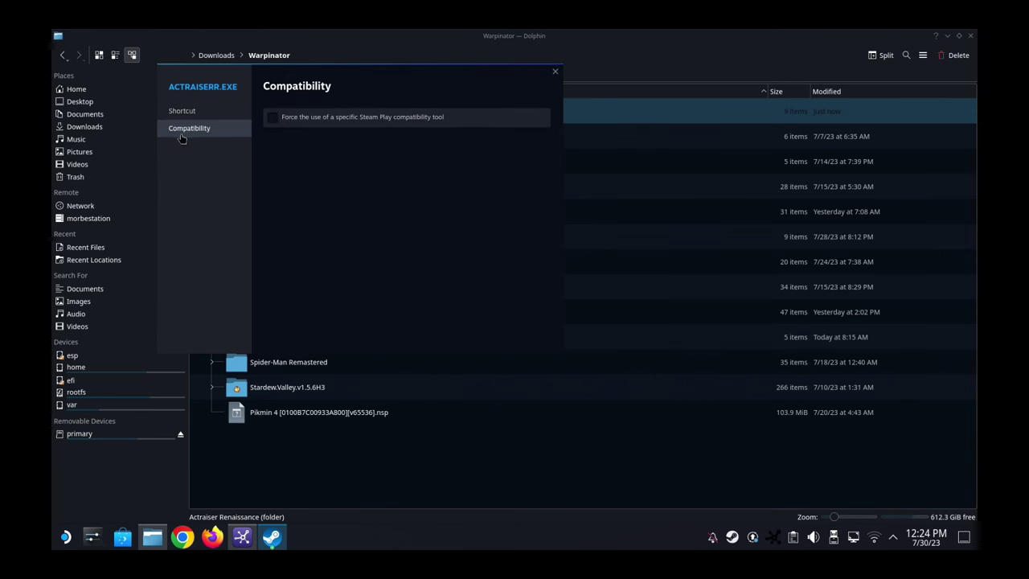
click(335, 117)
click(349, 140)
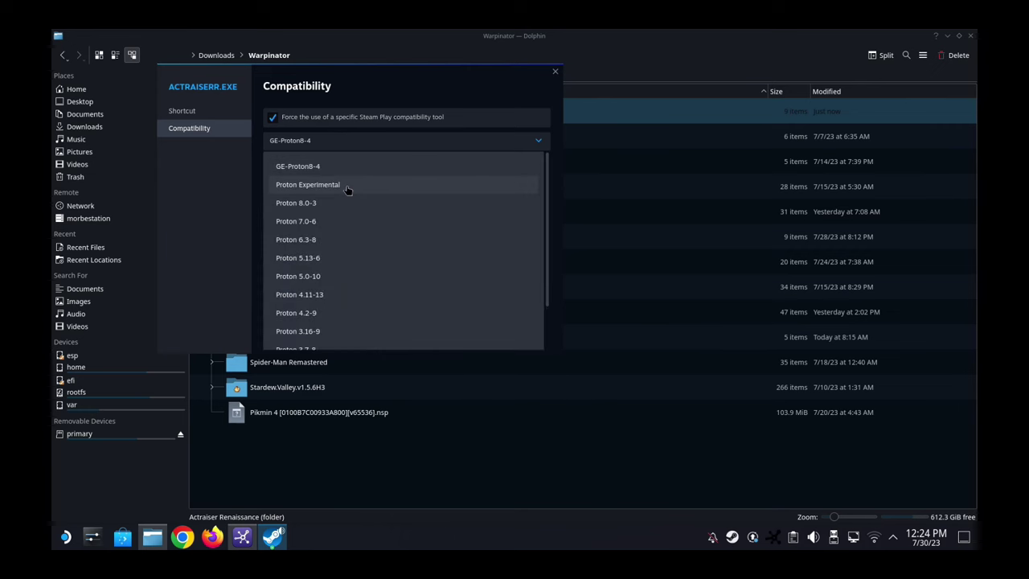
click(347, 187)
click(554, 71)
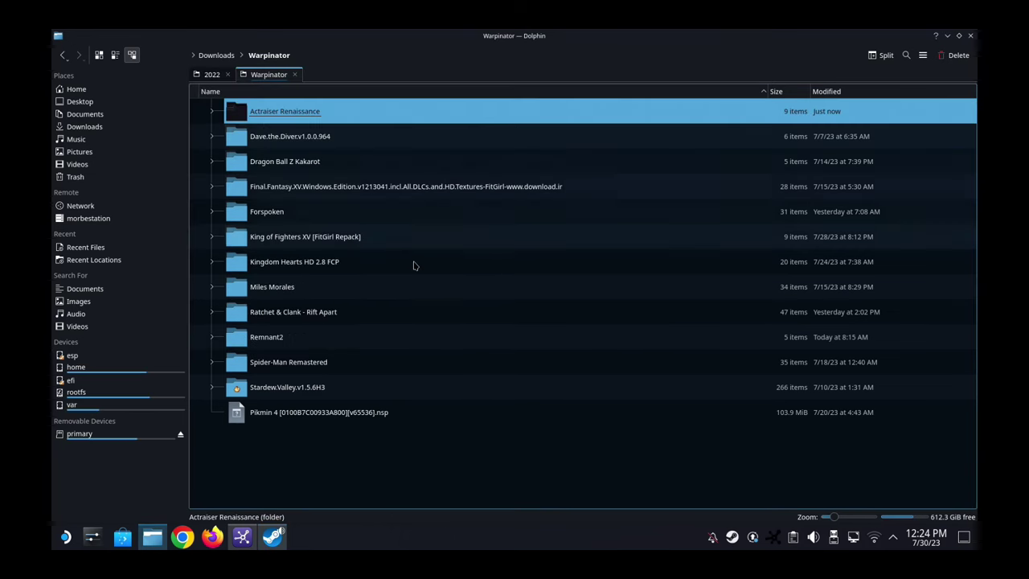
- Launch Actraiser Renaissance from the Steam library to test it, and quit from its title screen back to the desktop
click(274, 543)
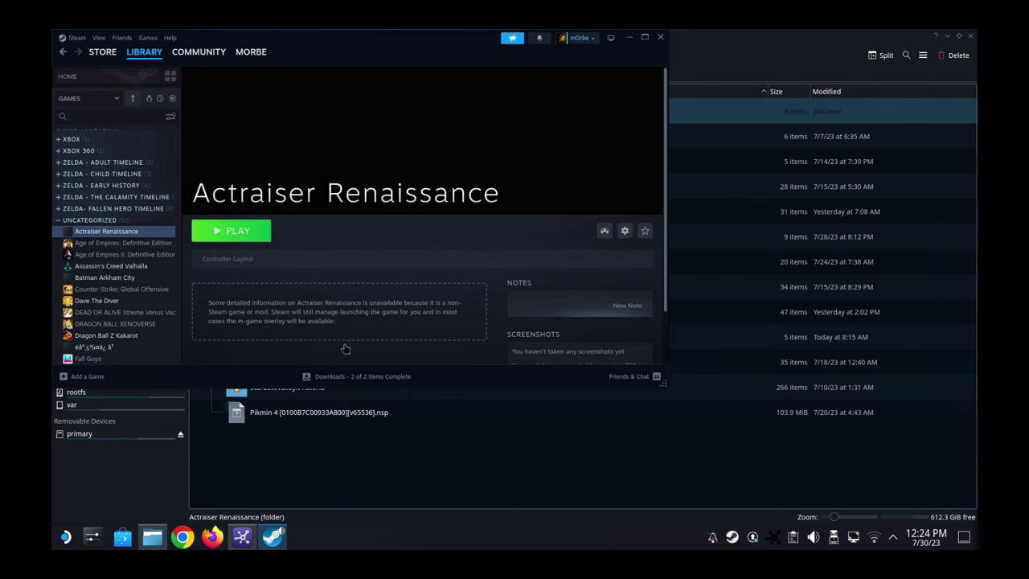
click(246, 240)
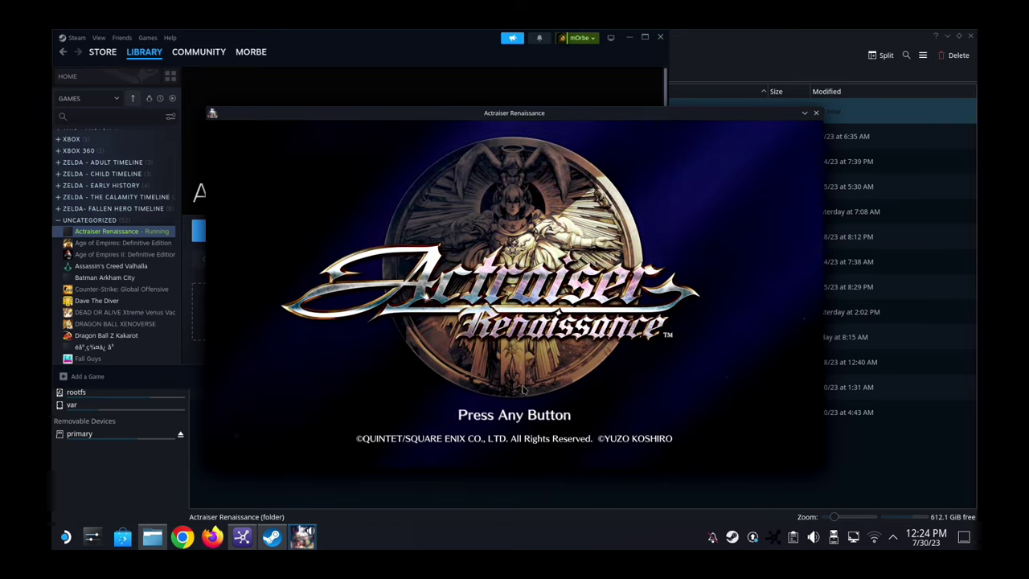
key(Return)
click(505, 338)
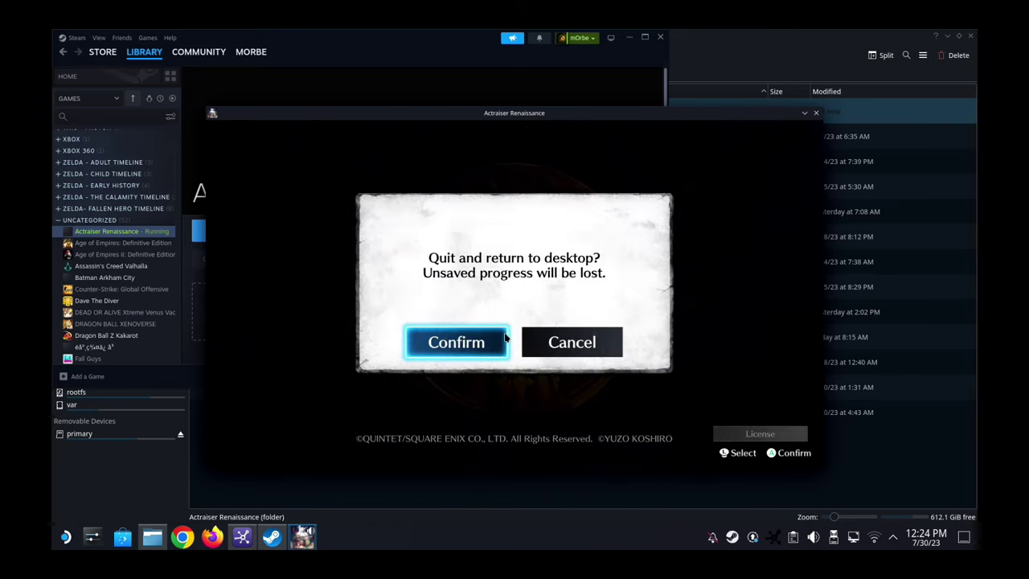
click(488, 348)
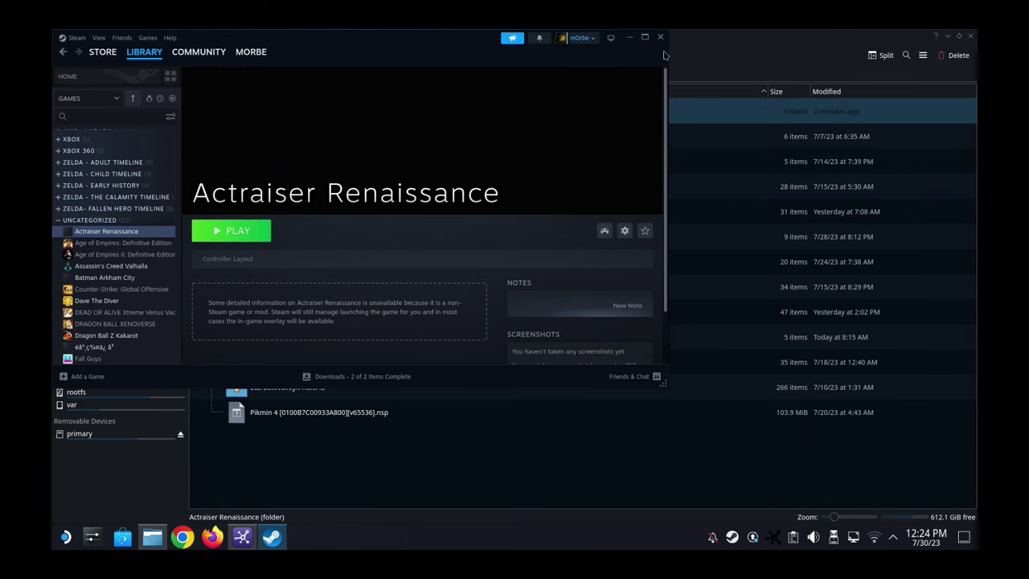
- Close the Steam, Dolphin and Warpinator windows, return the Steam Deck to Gaming Mode, and move along the recent games
click(660, 37)
click(970, 35)
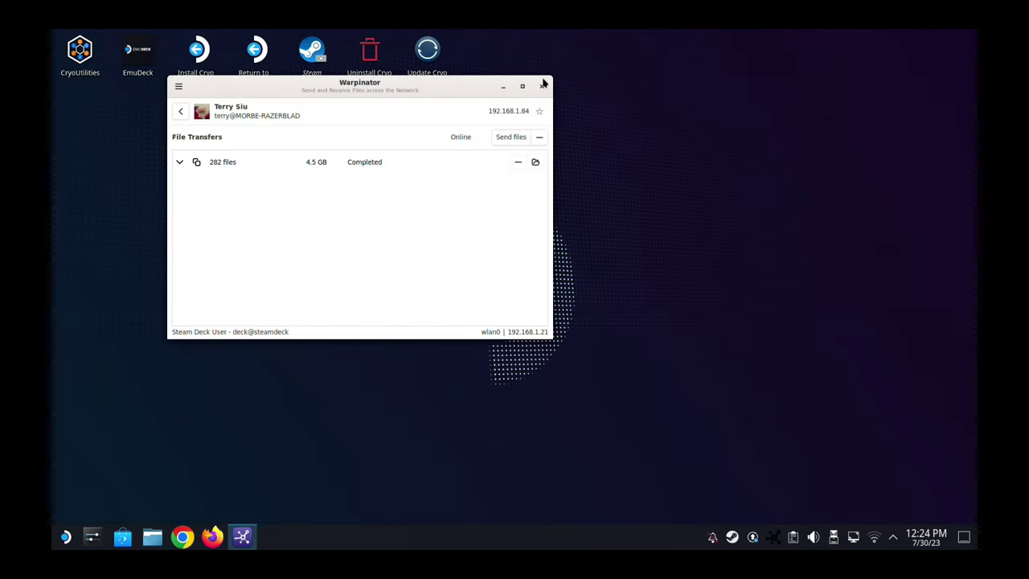
click(545, 86)
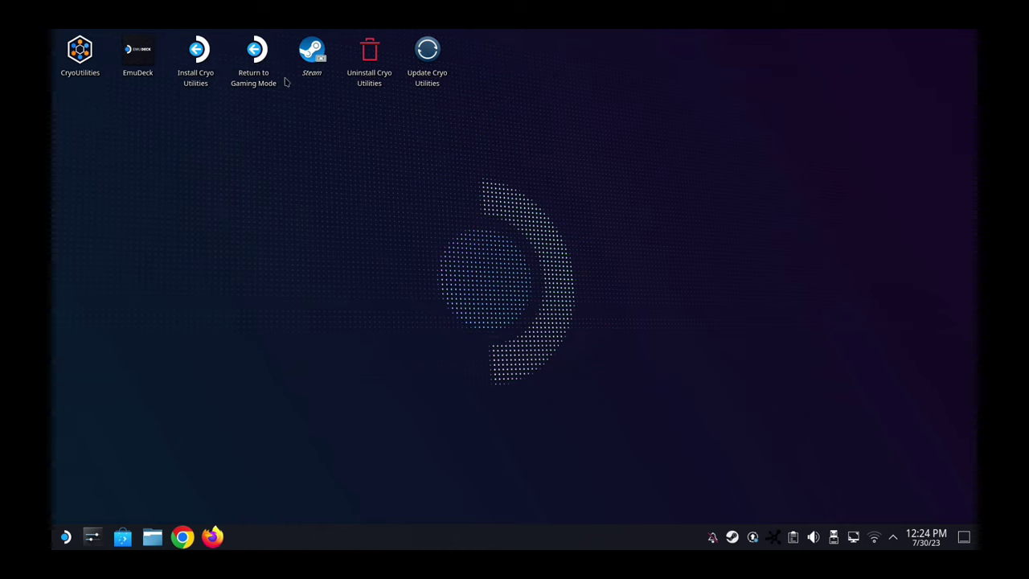
double_click(265, 64)
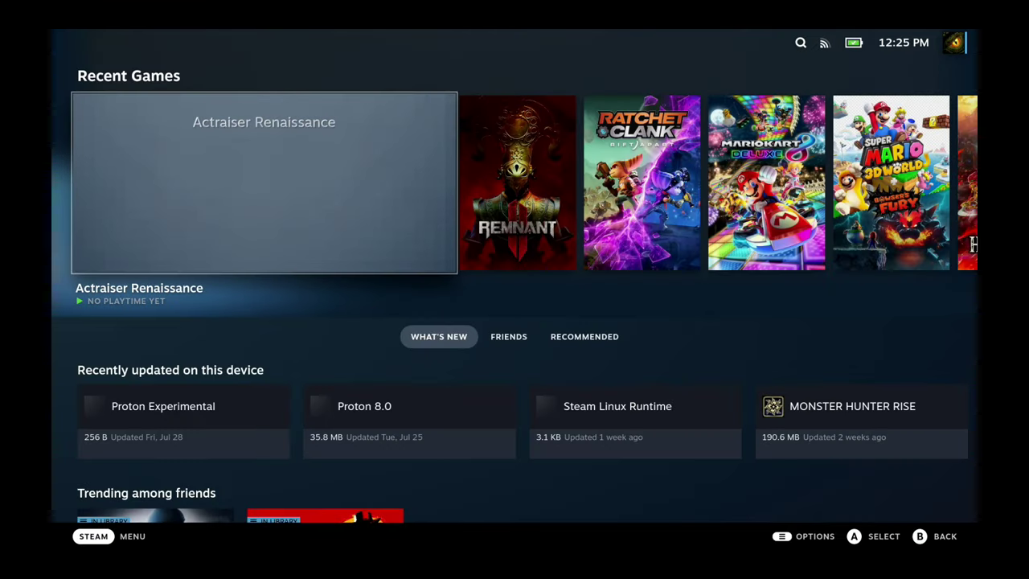
key(Right)
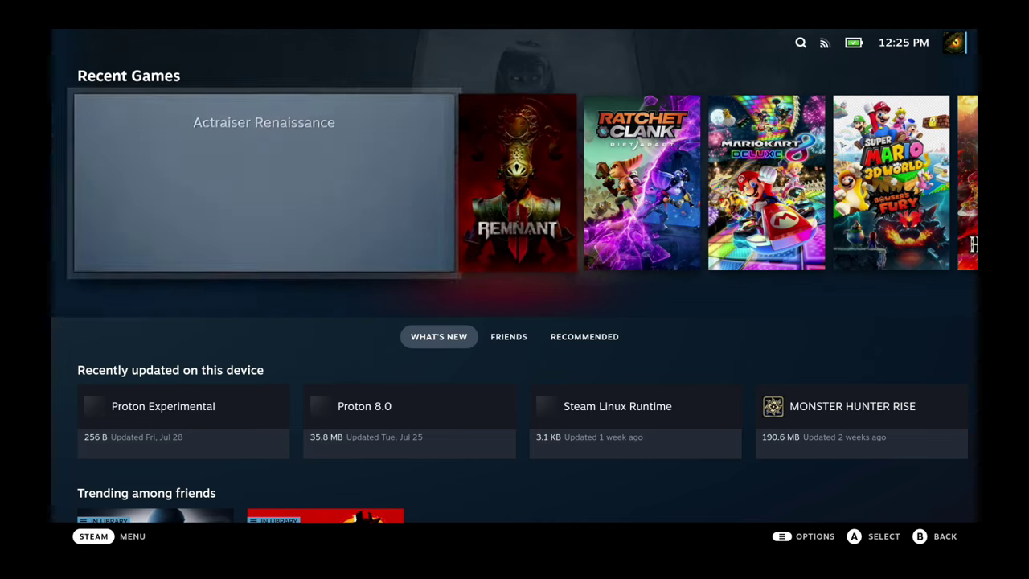
- Open the artwork selection for Actraiser Renaissance from the recent games
key(Right)
key(Left)
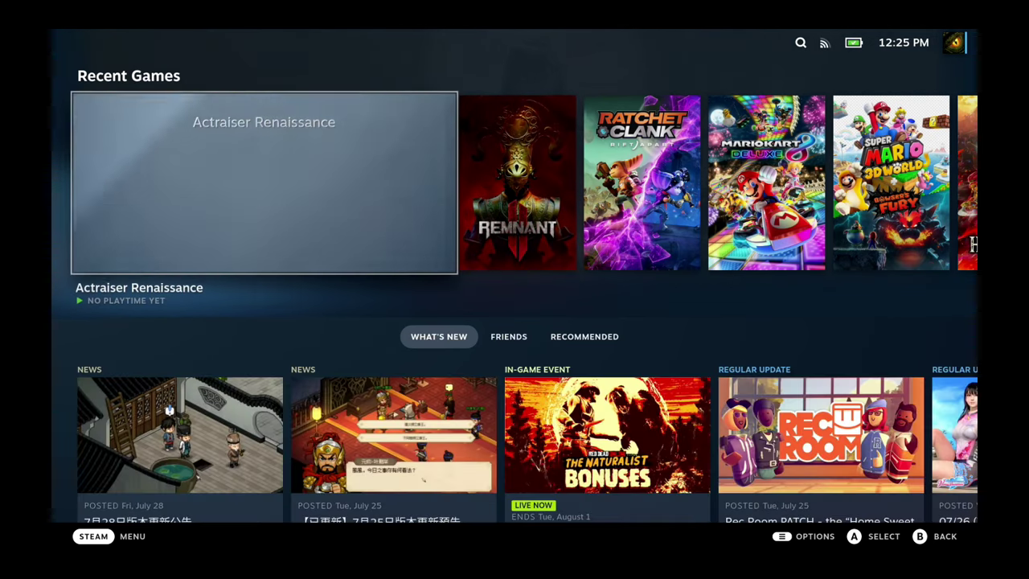
key(Menu)
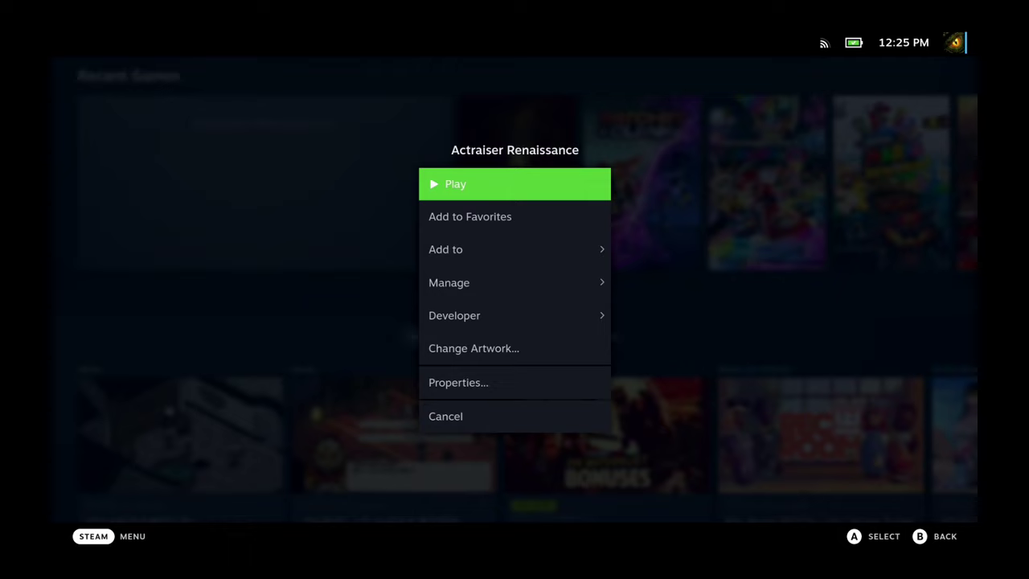
key(Up)
key(Up)
key(Up)
key(Return)
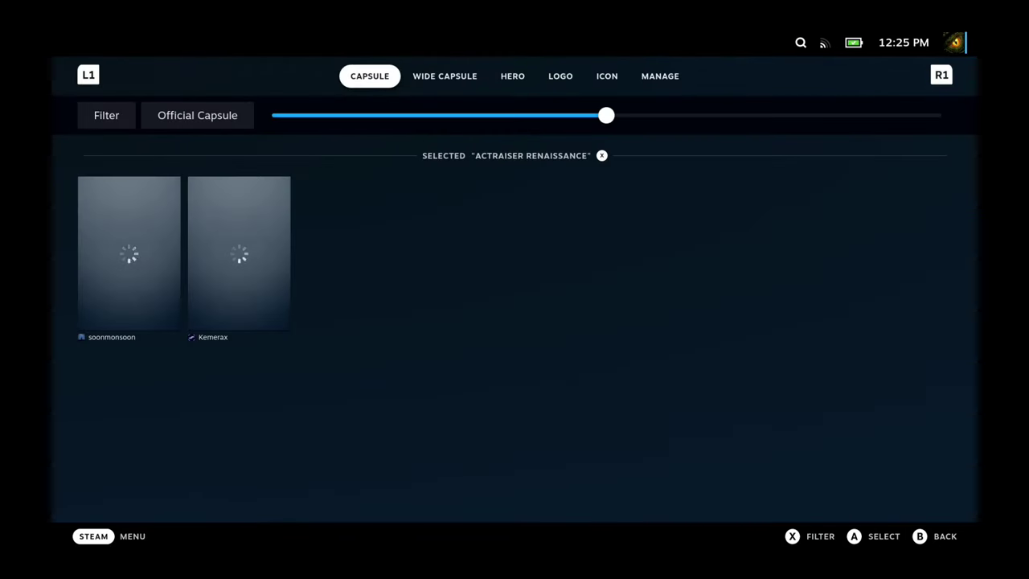
- Apply the official English capsule artwork to Actraiser Renaissance
key(Down)
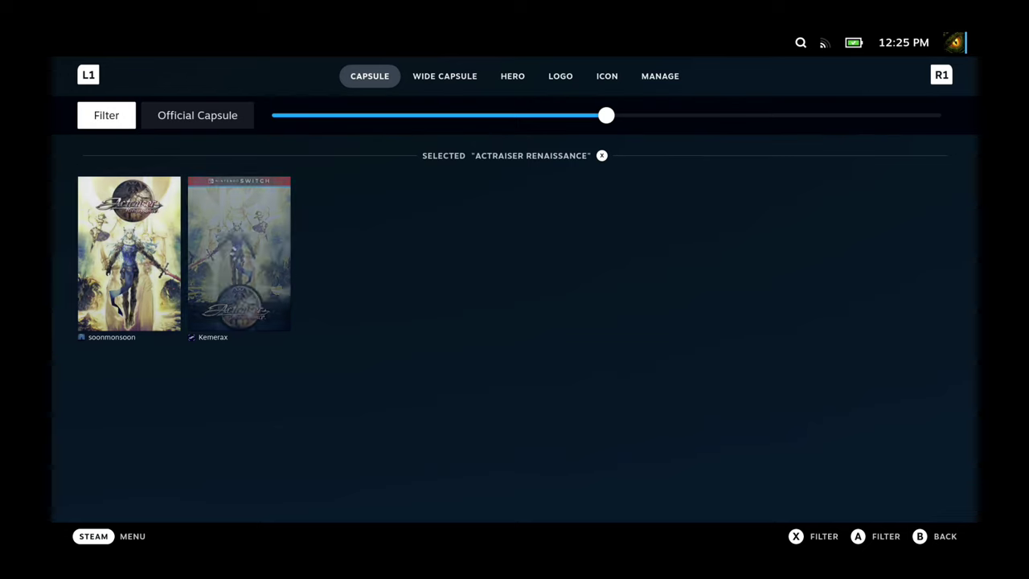
key(Right)
key(Return)
key(Return)
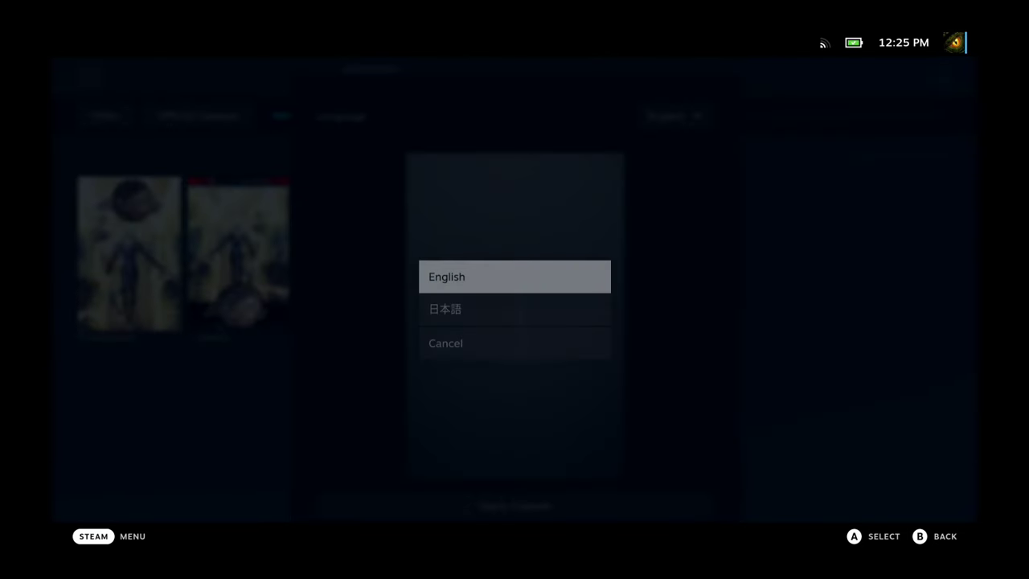
key(Return)
key(Down)
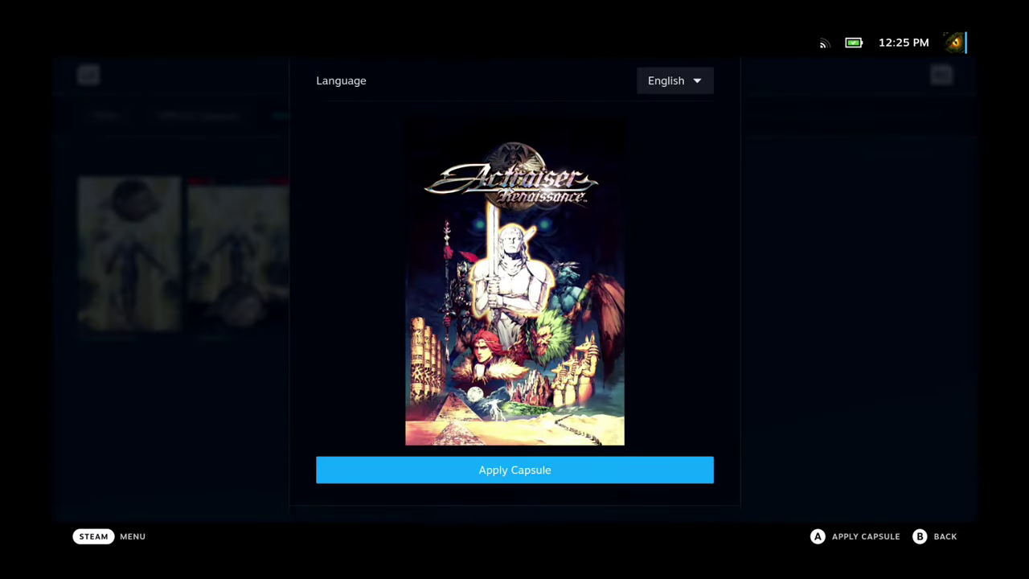
key(Return)
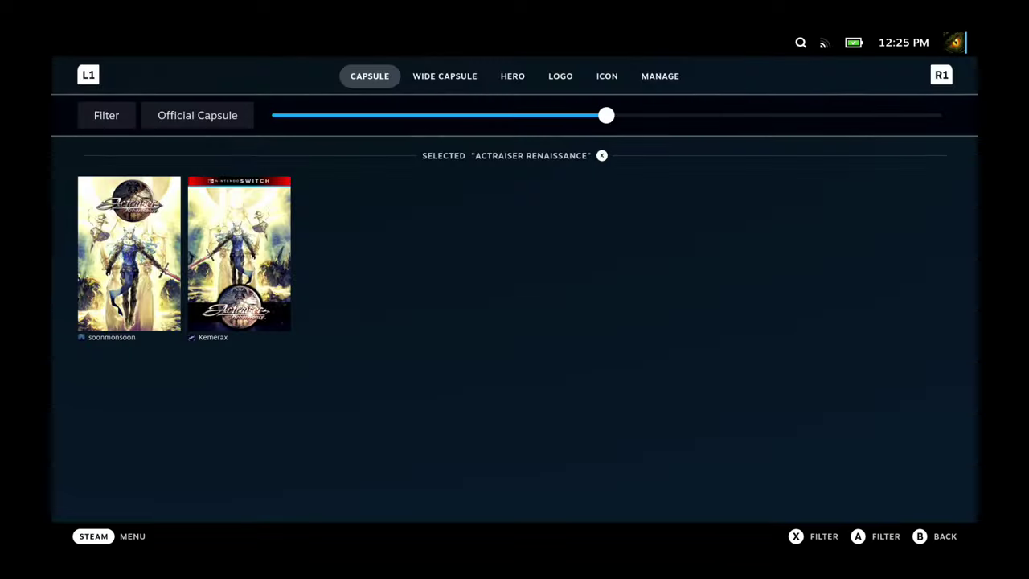
- Apply the official English wide capsule and the official hero image to Actraiser Renaissance
key(ctrl+Tab)
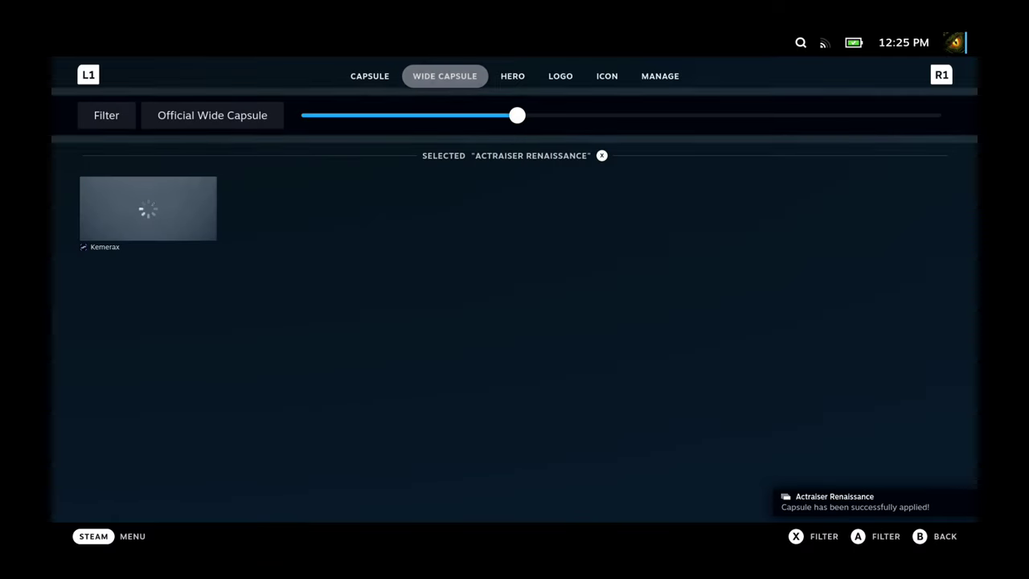
key(Return)
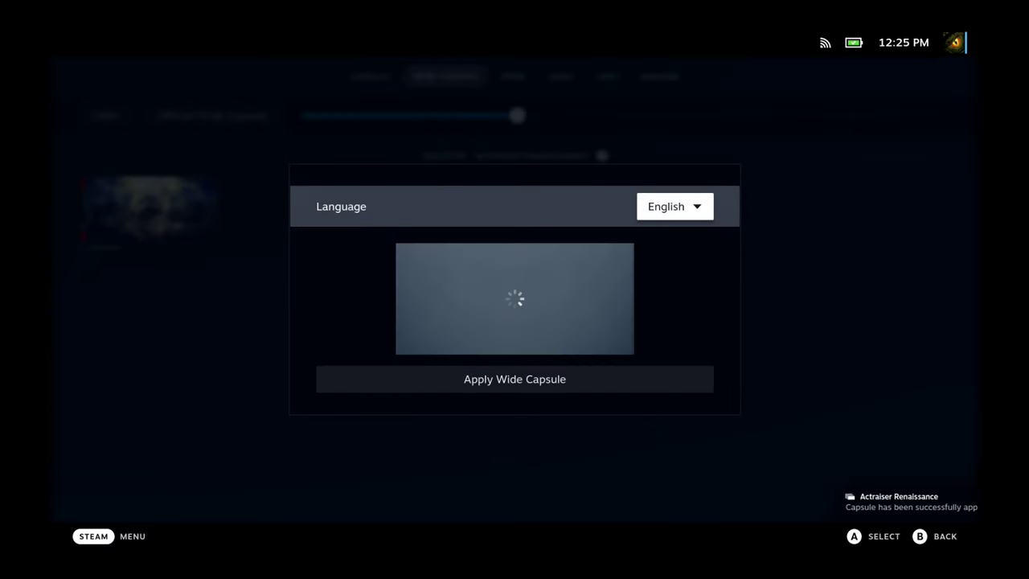
key(Down)
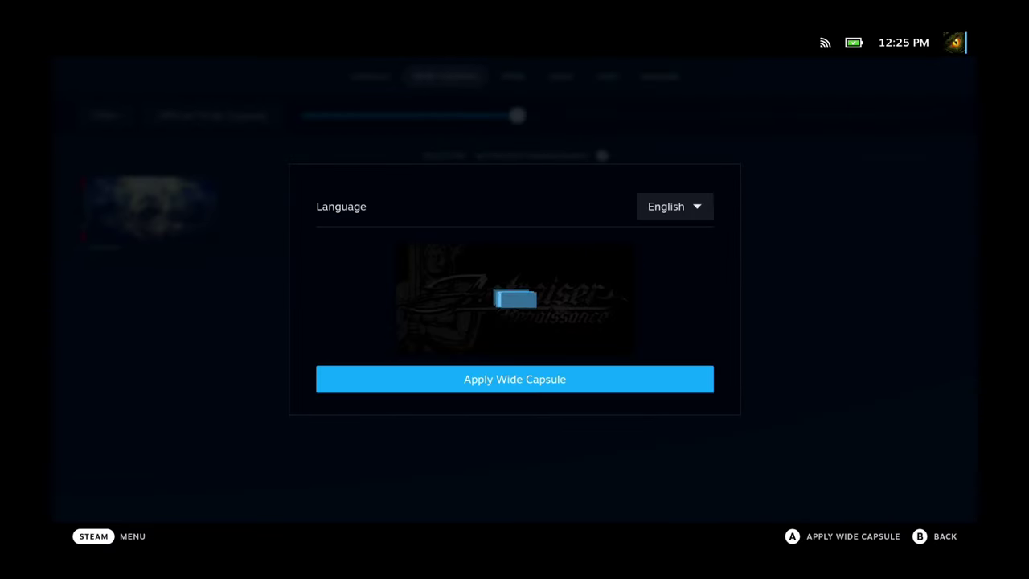
key(Return)
key(Tab)
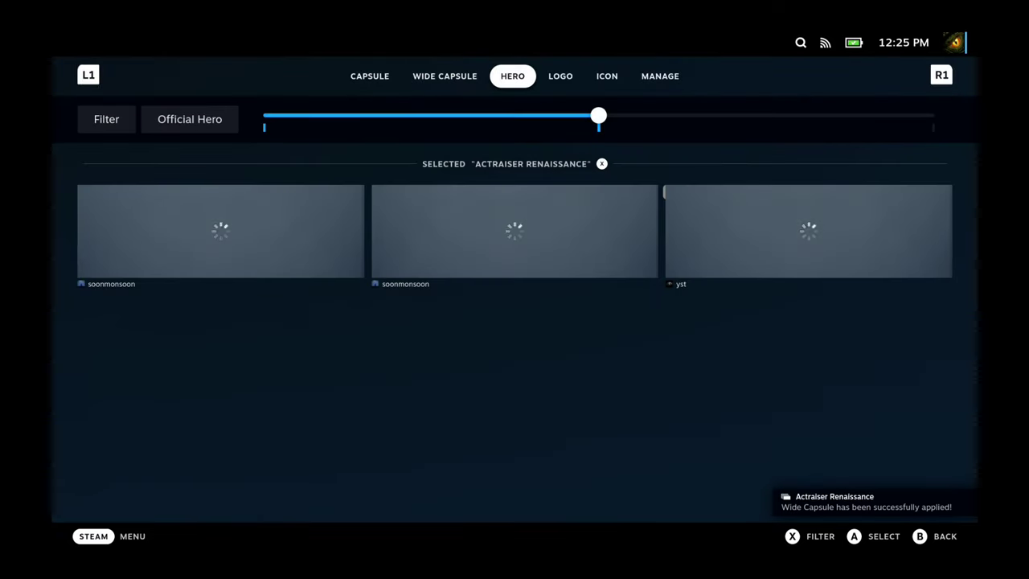
key(Return)
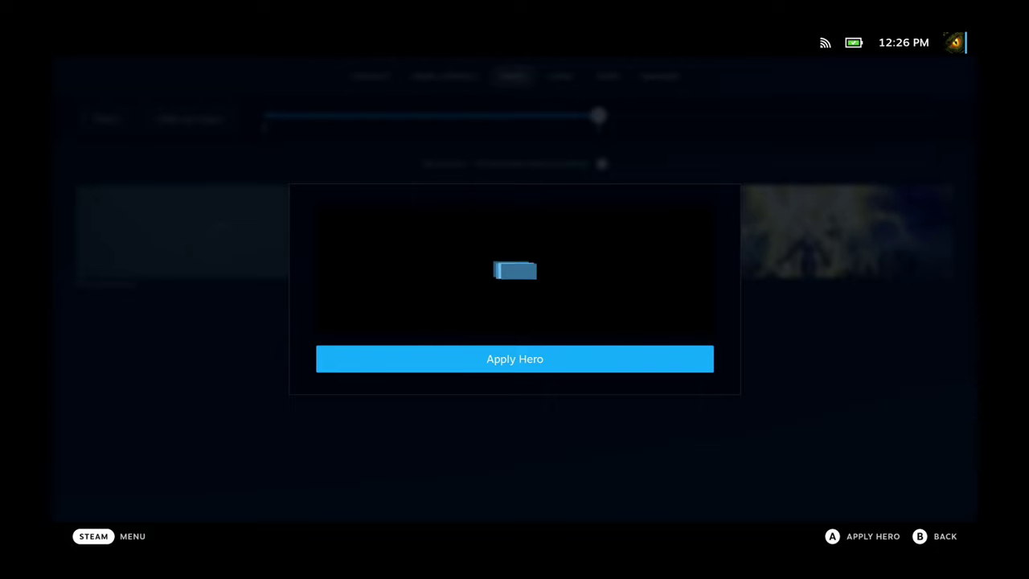
key(Return)
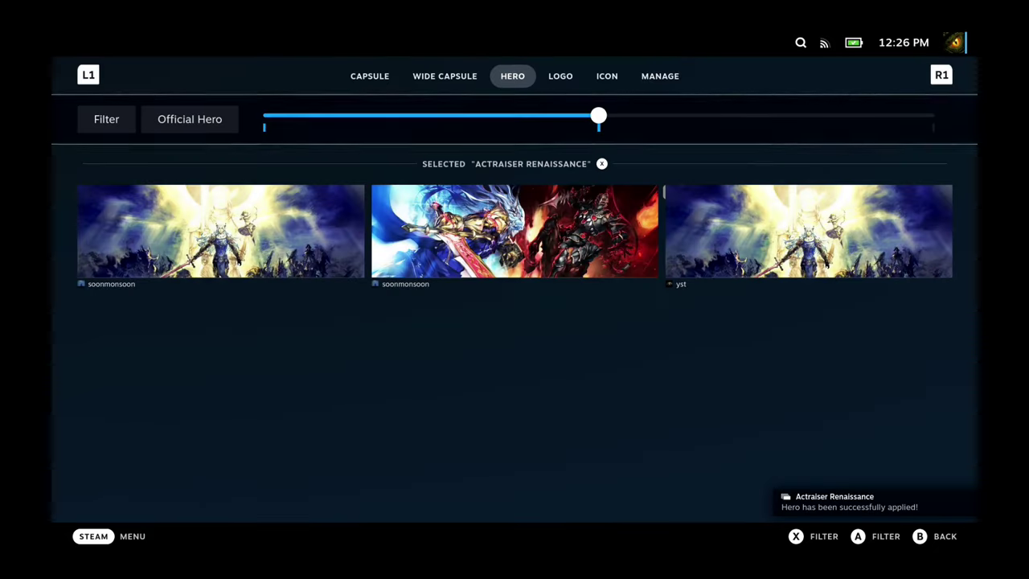
- Apply the official English logo, and return to the recent games after checking the applied artwork
key(Tab)
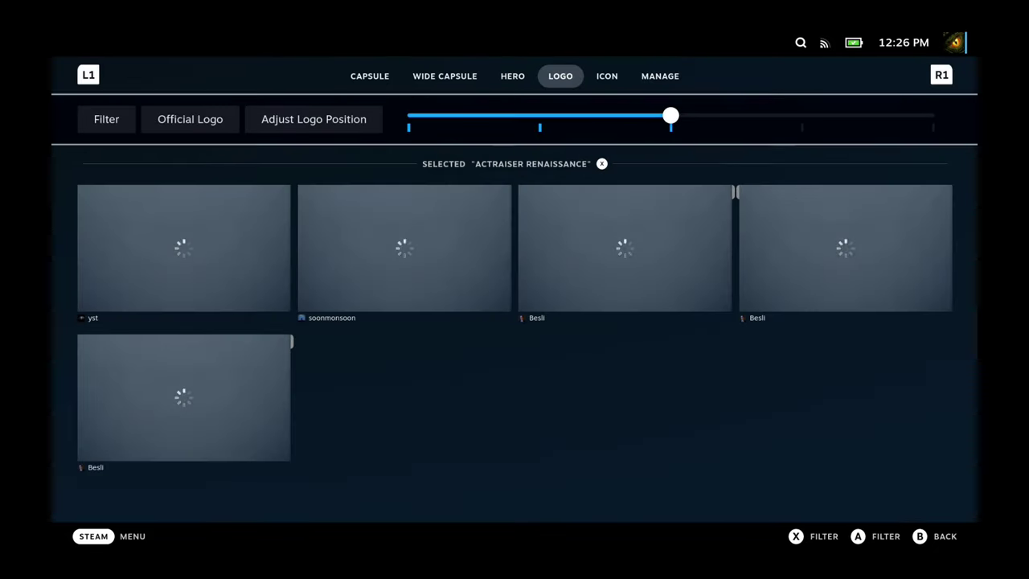
key(Right)
key(Return)
key(Down)
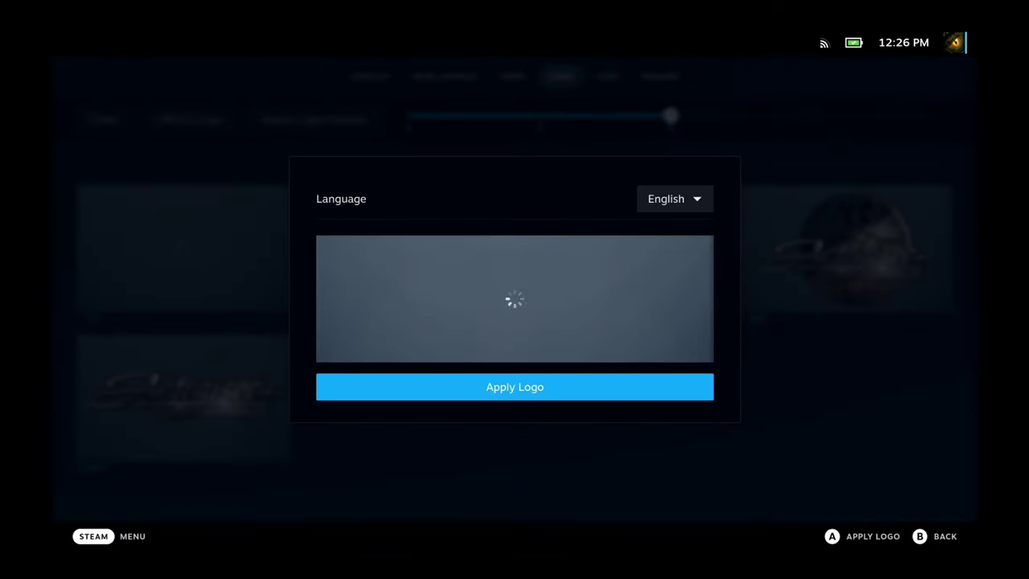
key(Return)
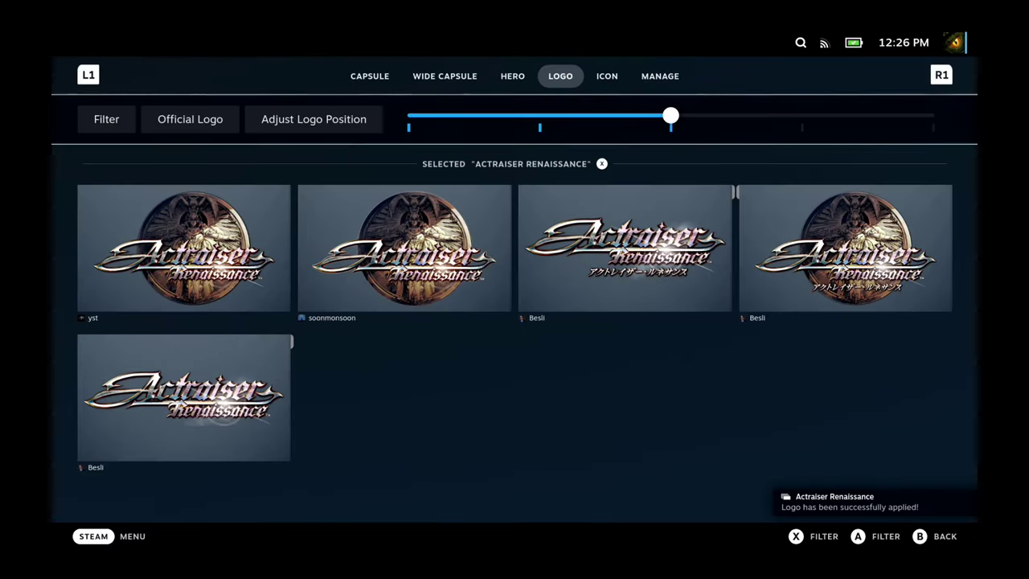
key(Tab)
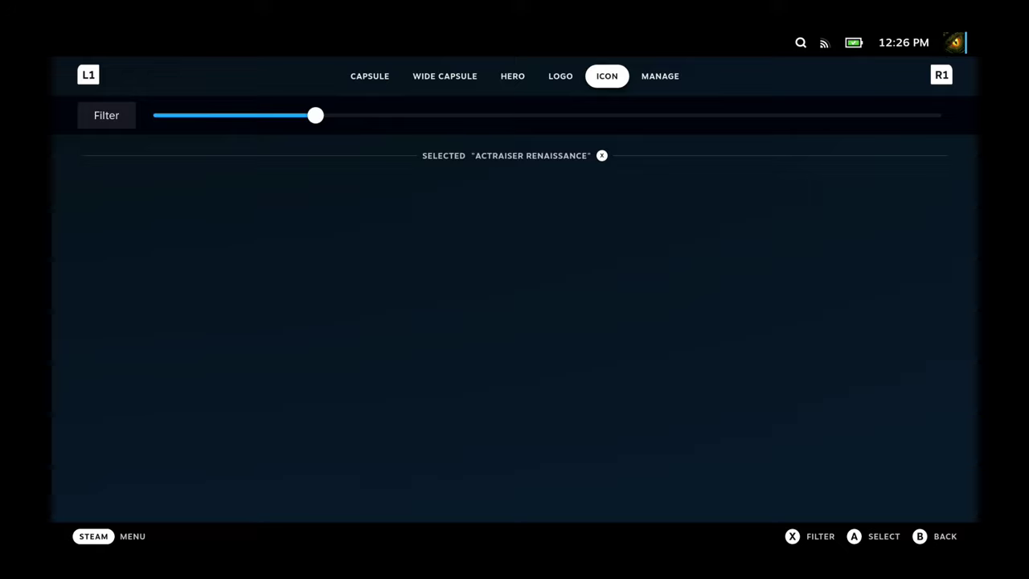
key(Tab)
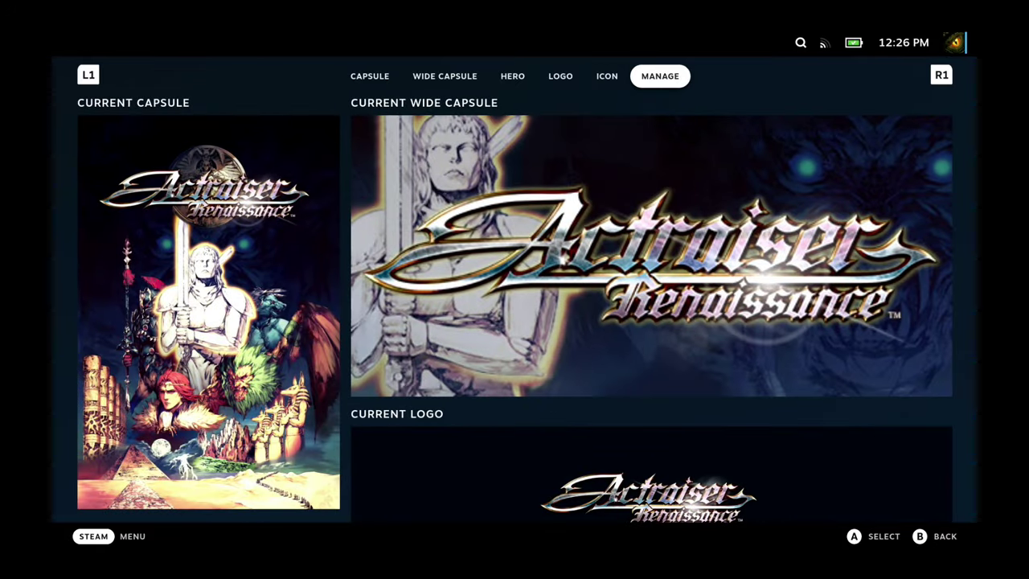
key(Escape)
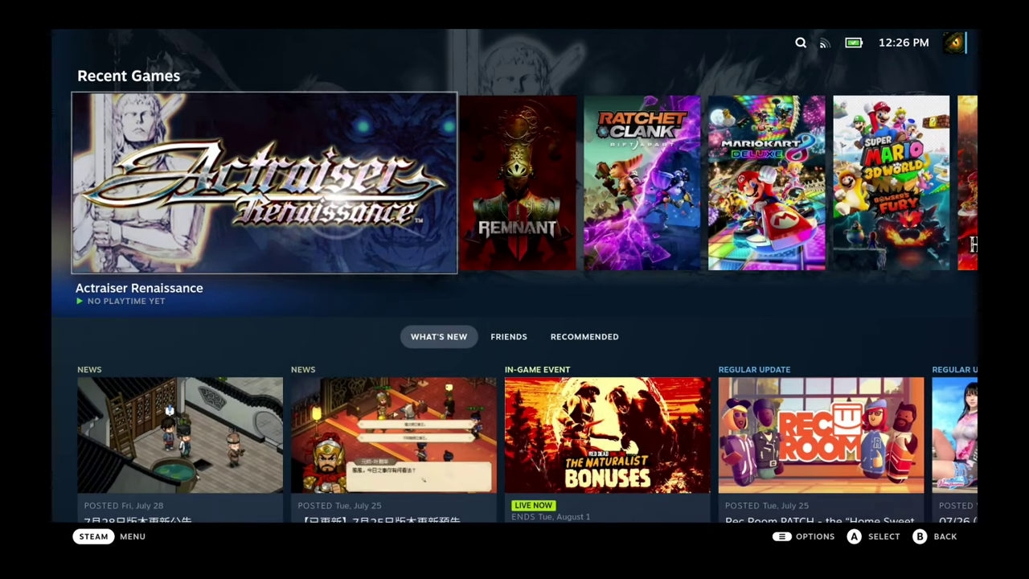
- Launch Actraiser Renaissance from the recent games and start a new game
key(Return)
key(Return)
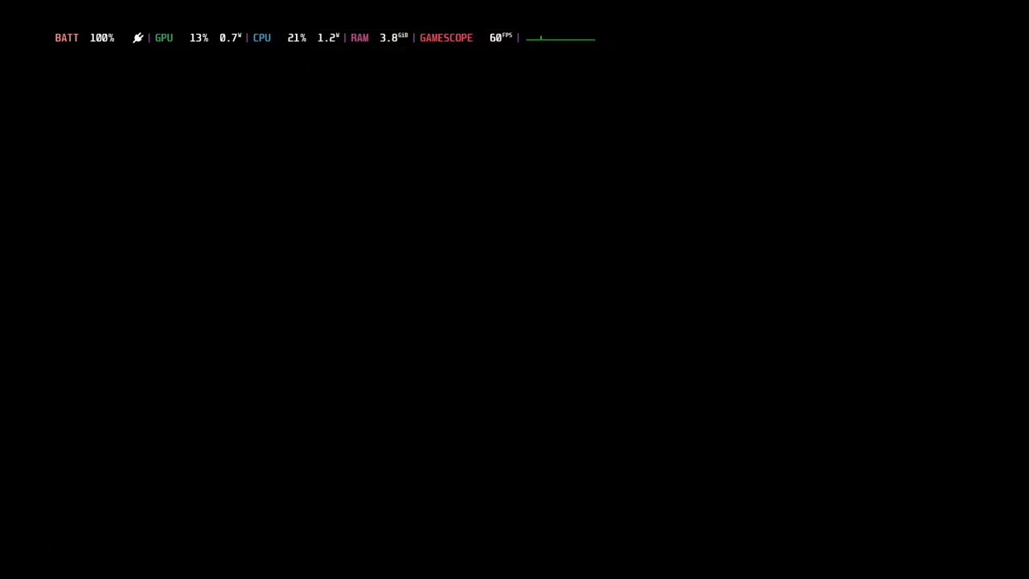
key(Return)
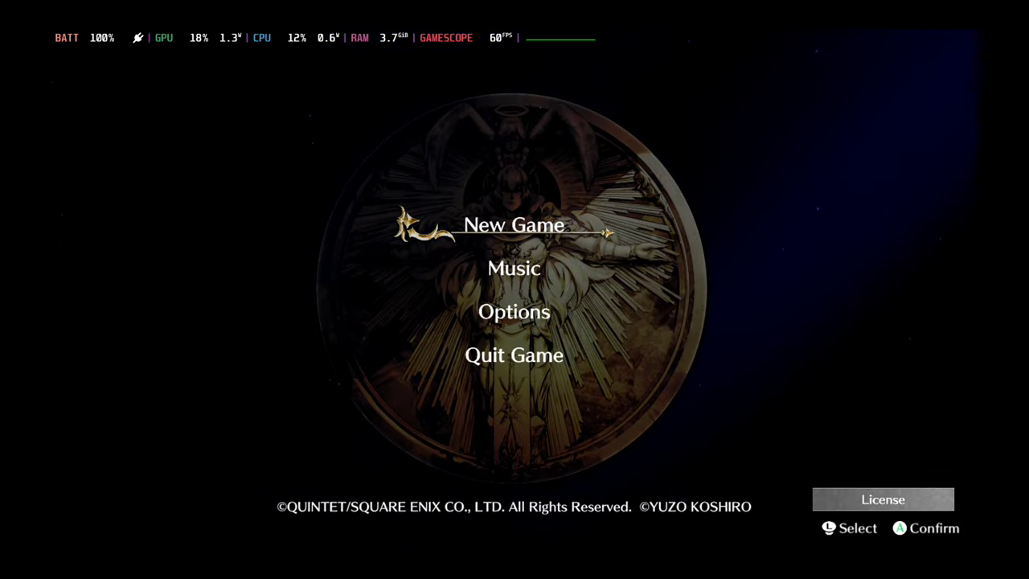
key(Return)
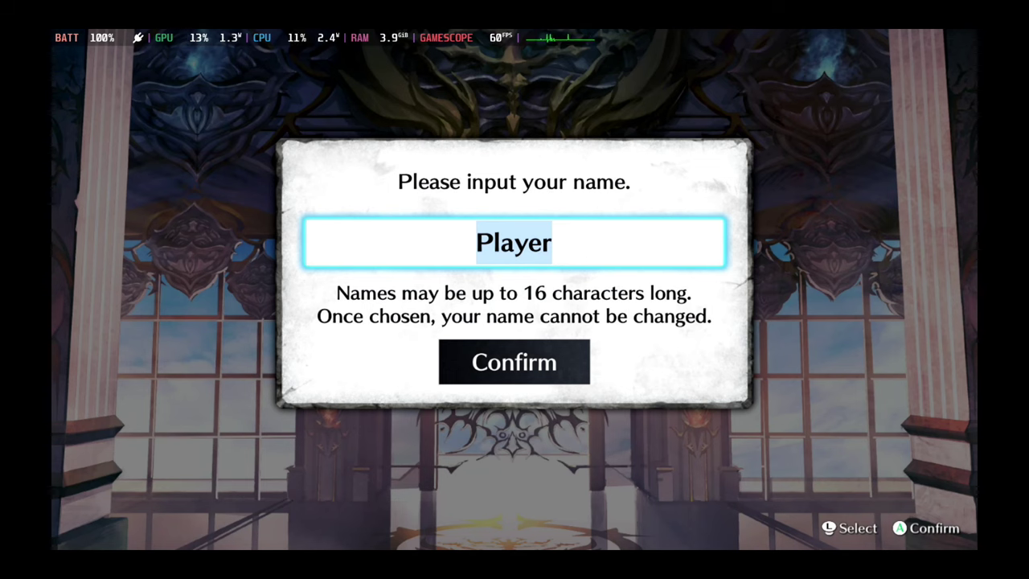
- Replace the default player name with "gug" using the on-screen keyboard
key(Return)
key(Right)
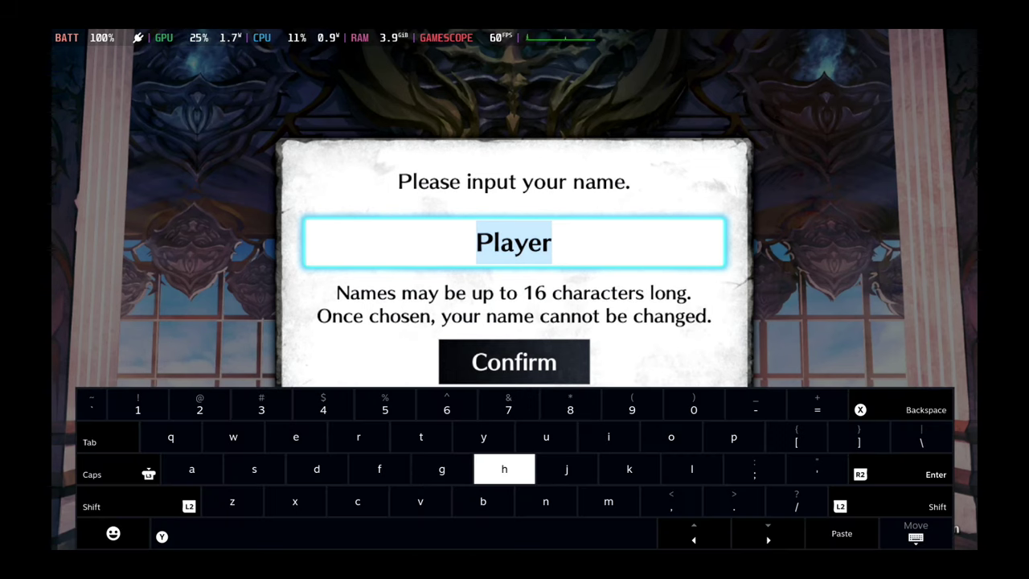
key(Left)
text(g)
key(Right)
key(Right)
key(Right)
key(Right)
key(Up)
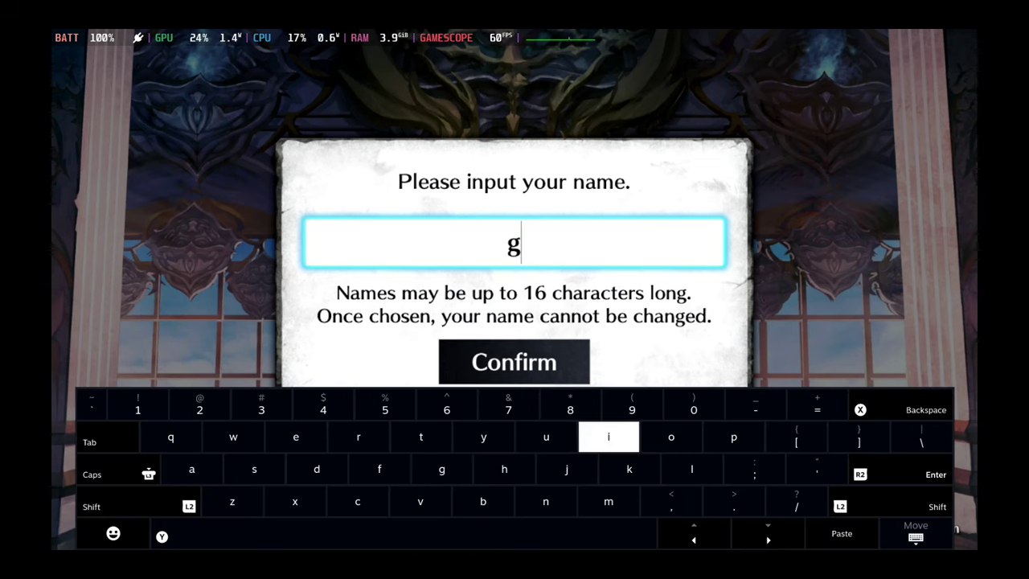
key(Left)
text(u)
key(Left)
key(Left)
key(Down)
text(g)
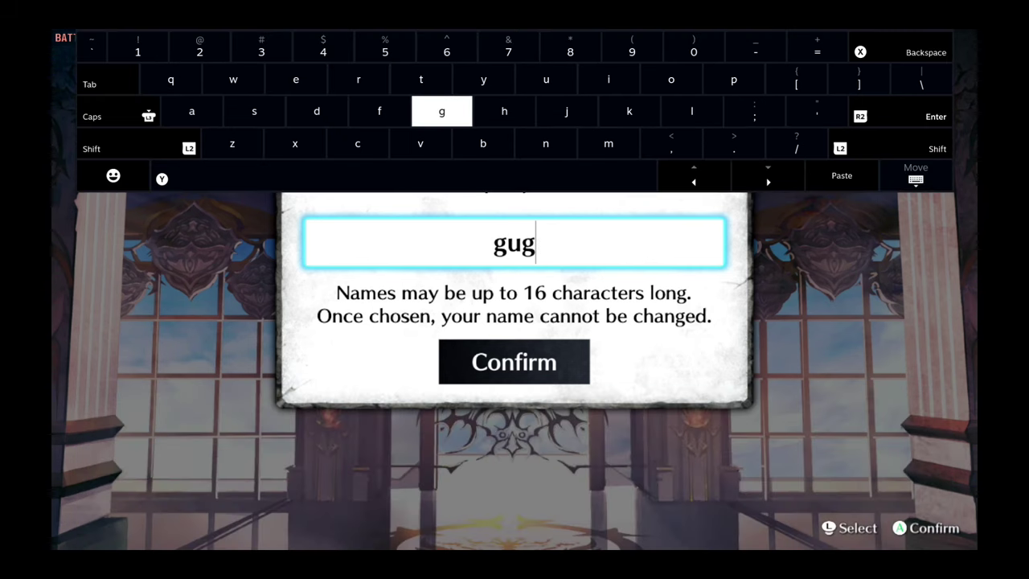
- Dismiss the on-screen keyboard to get back to the name prompt
key(Down)
key(Down)
key(Right)
key(Right)
key(Right)
key(Right)
key(Right)
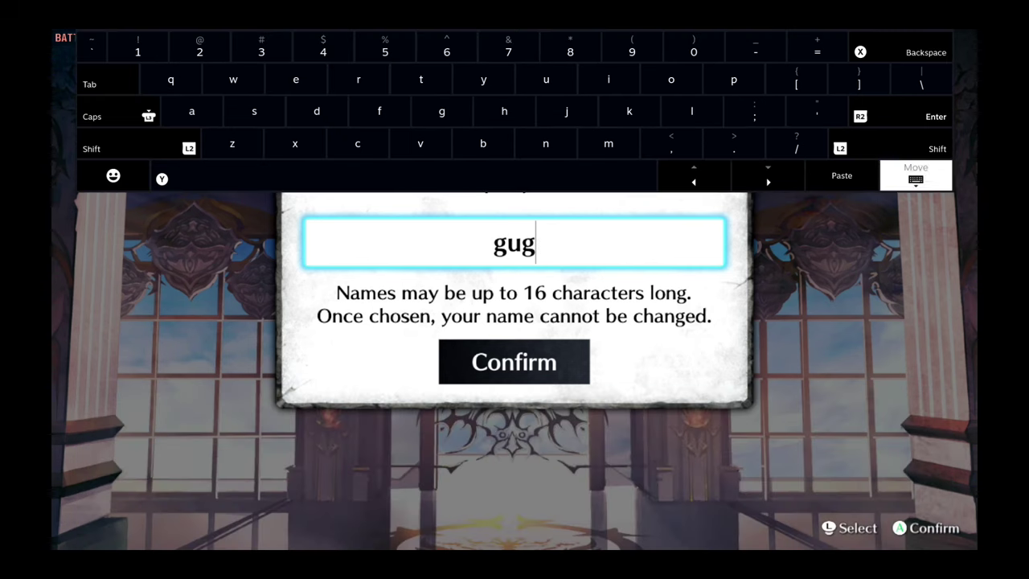
key(Return)
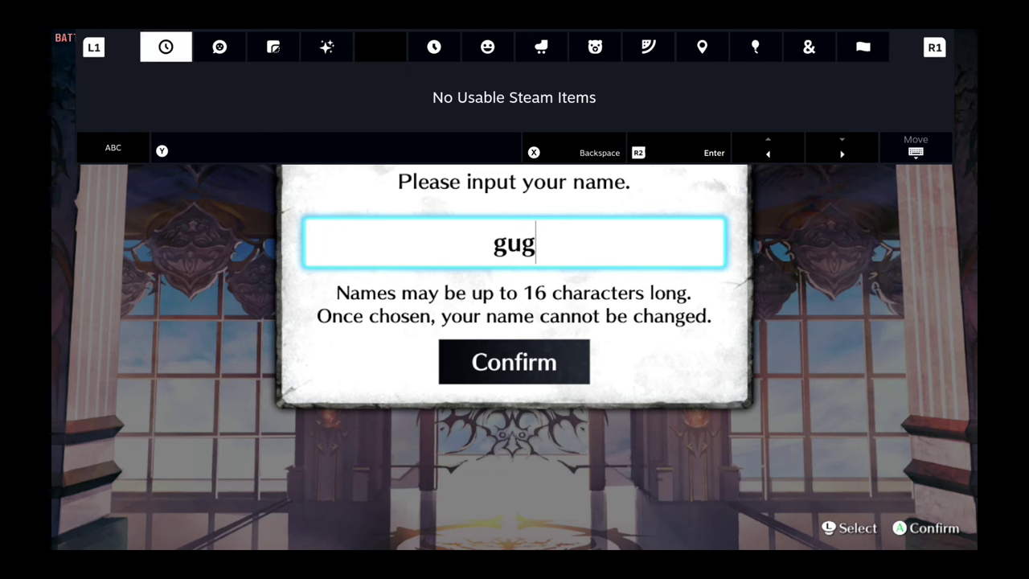
key(Down)
key(Right)
key(Right)
key(Right)
key(Right)
key(Right)
key(Escape)
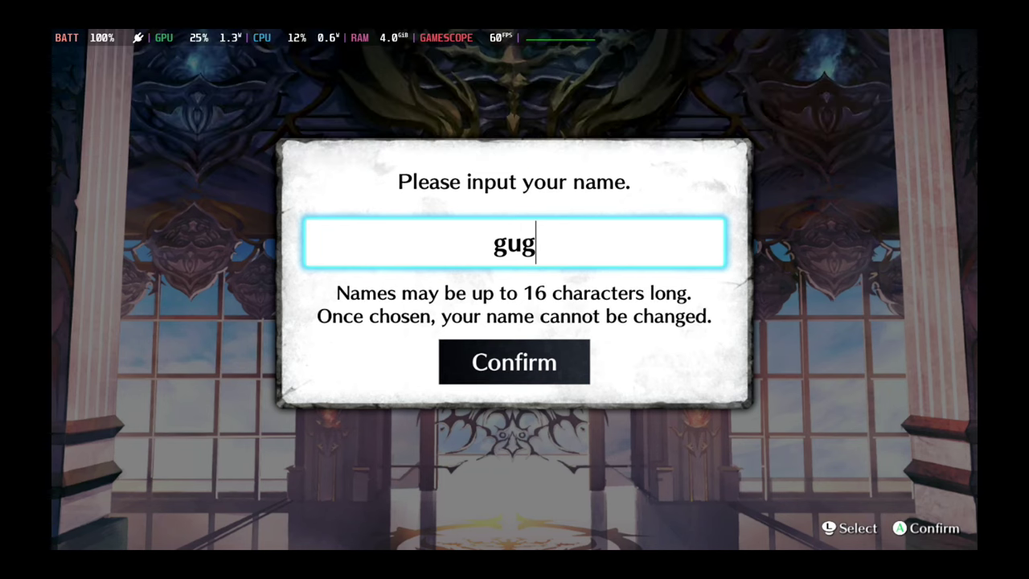
- Confirm the player name and begin the new game at Normal difficulty
key(Down)
key(Return)
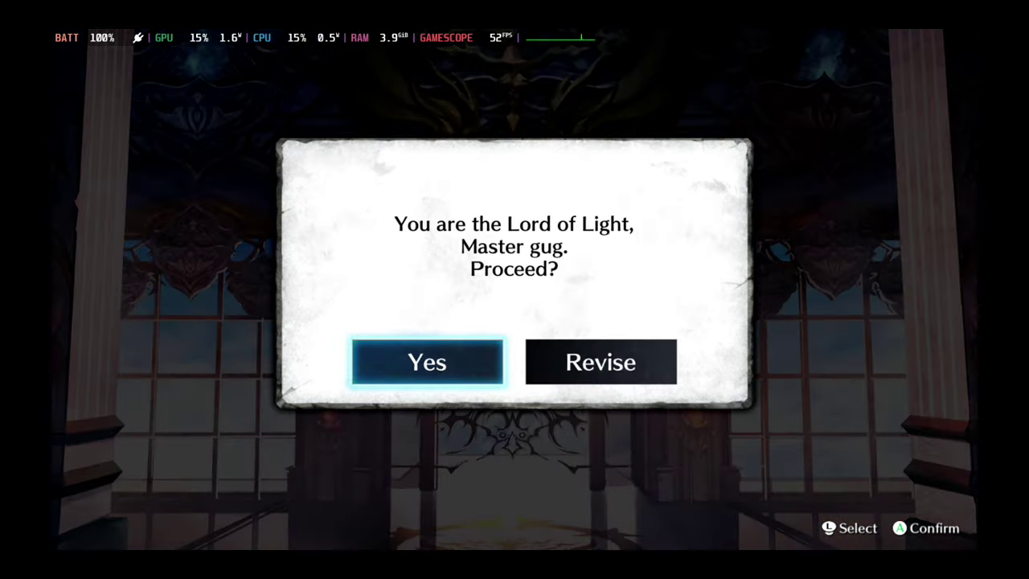
key(Return)
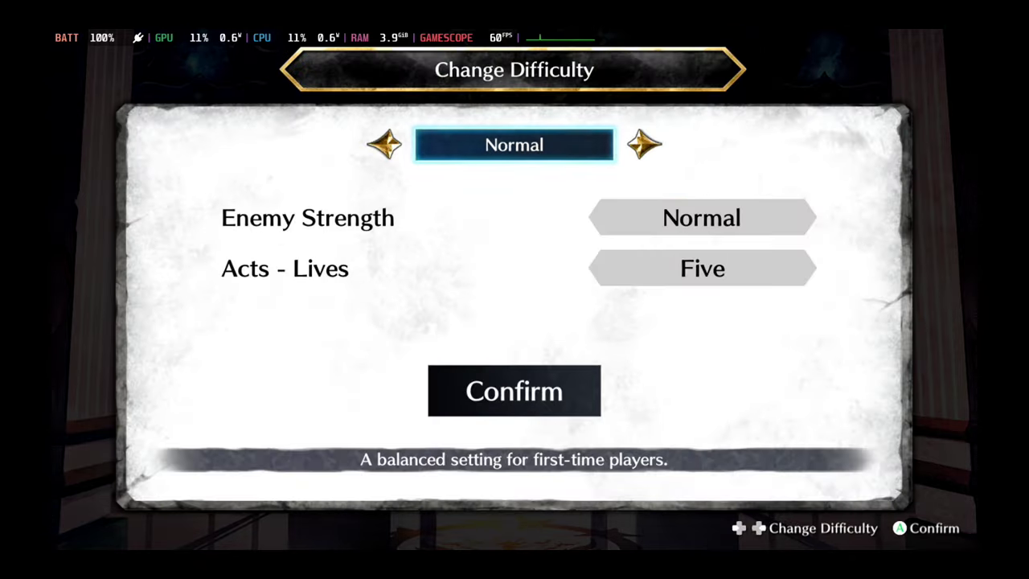
key(Down)
key(Return)
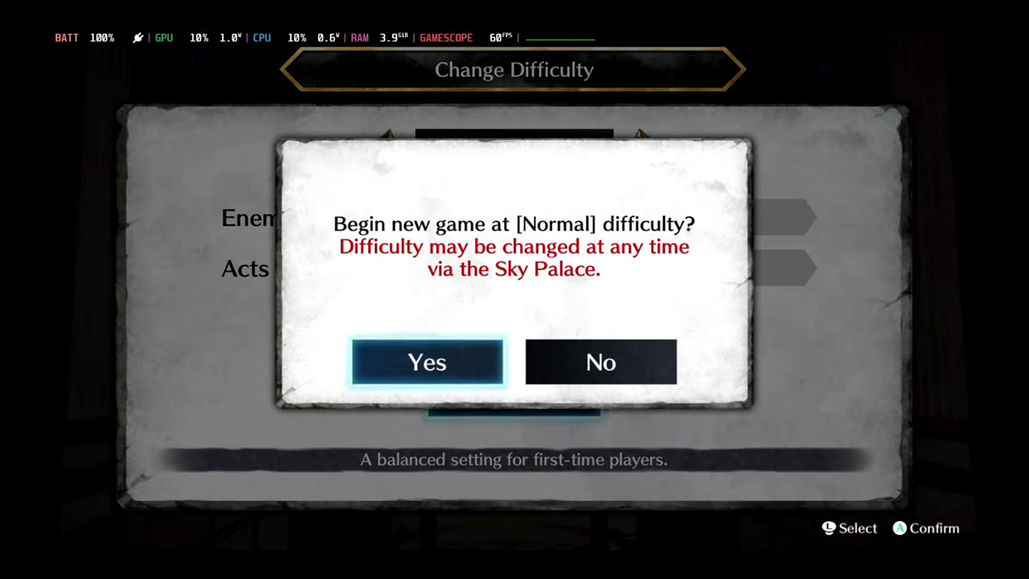
key(Return)
- Advance through the Angel's opening dialogue past the Sky Palace scene to the world view
key(Return)
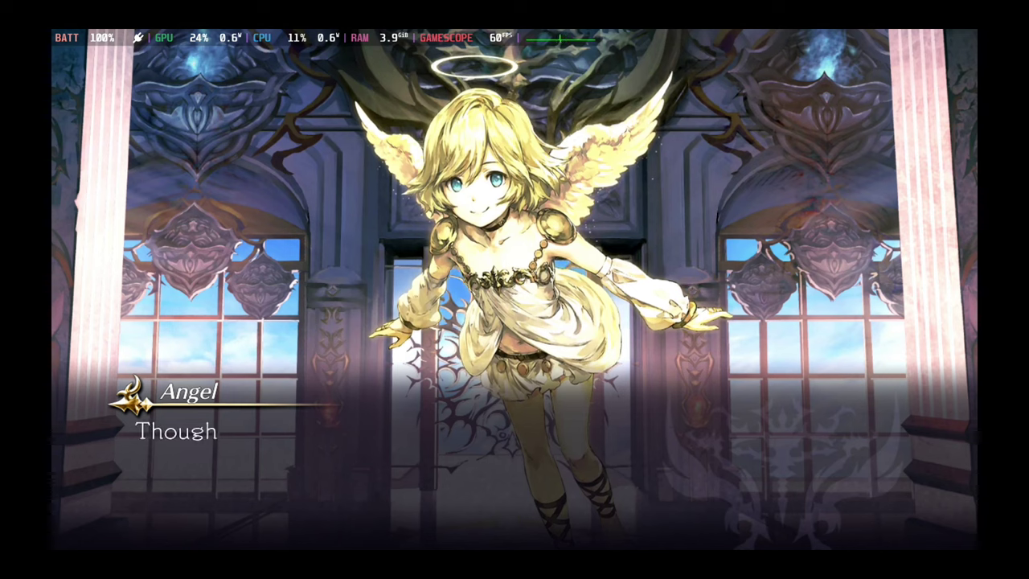
key(Return)
key(Return)
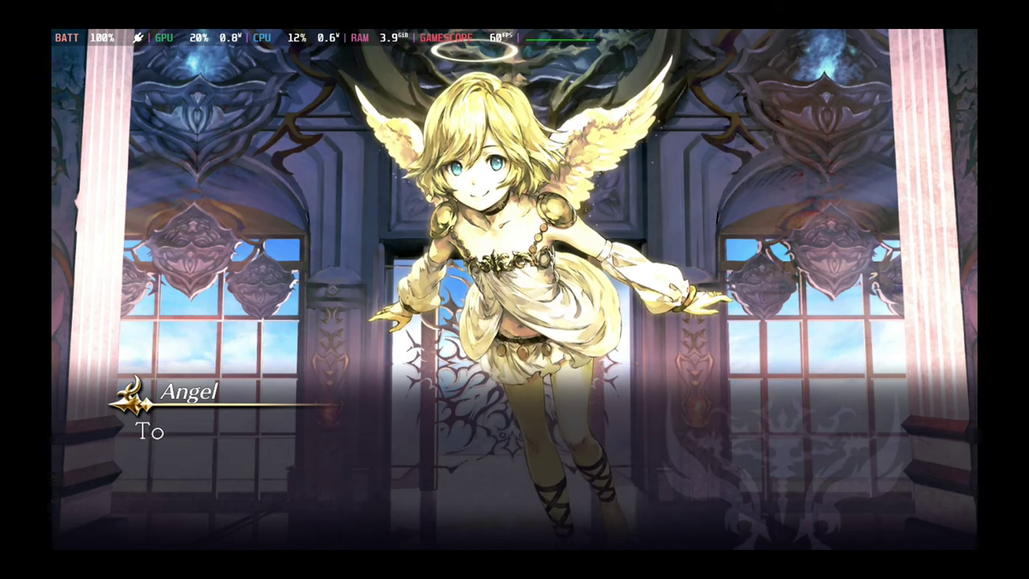
key(Return)
key(Return)
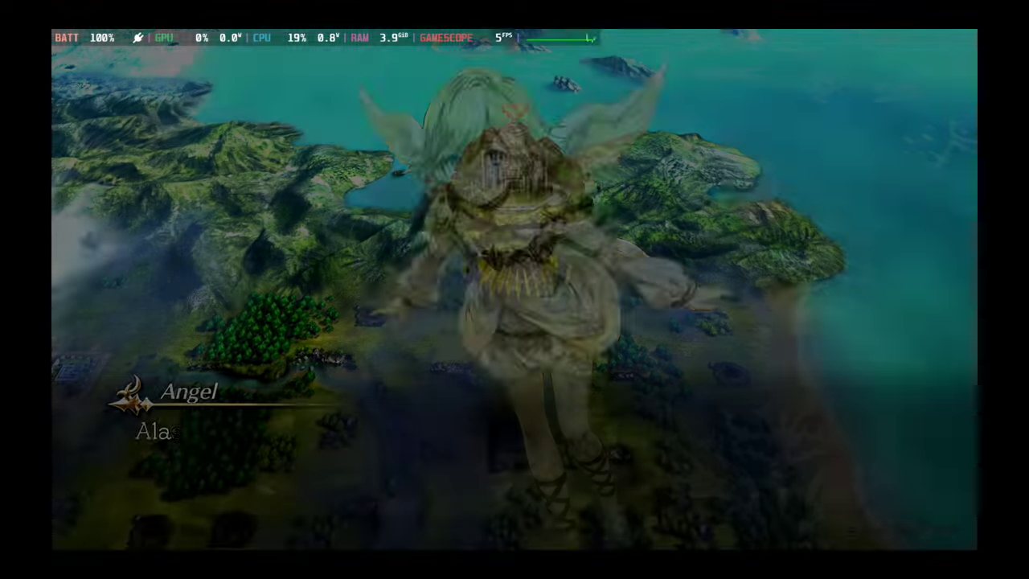
key(Return)
key(Return)
key(Return)
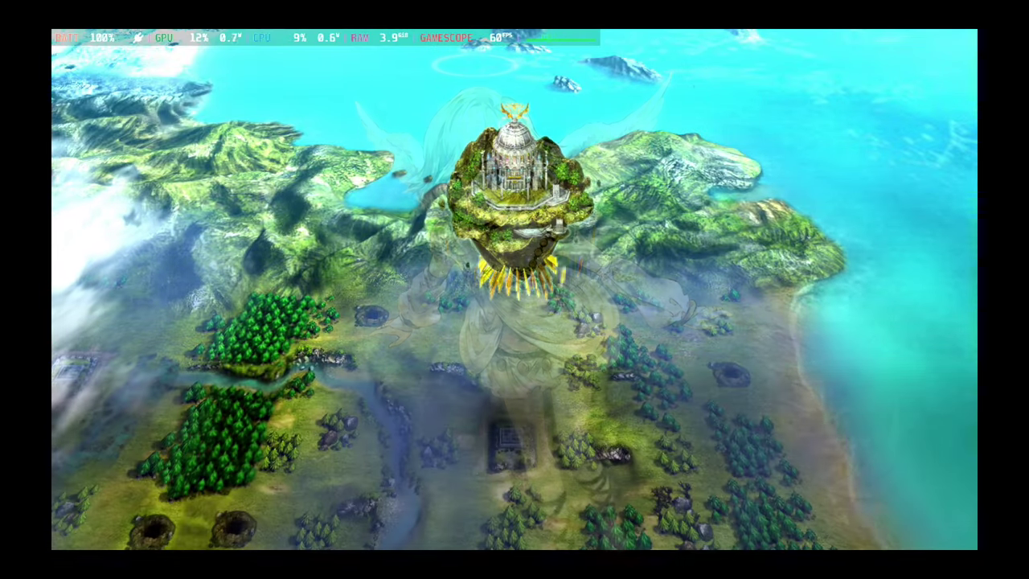
- Continue from the world view into Fillmore Act 1 and walk the hero to the stone tablet
key(Return)
key(Return)
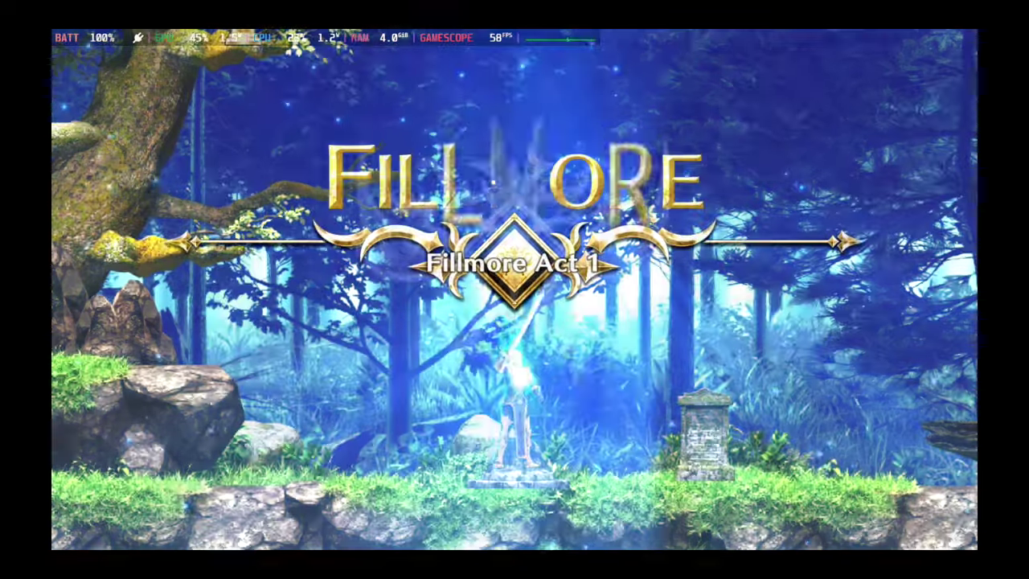
key(Right)
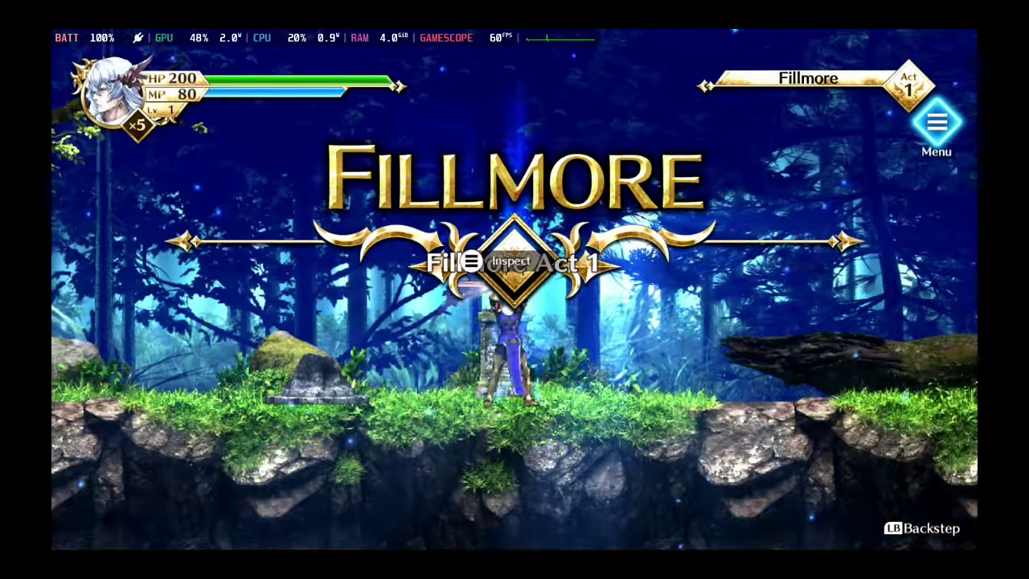
- Advance past the fallen log with a jump and strike the first ground monster with the sword
key(Right)
key(space)
key(x)
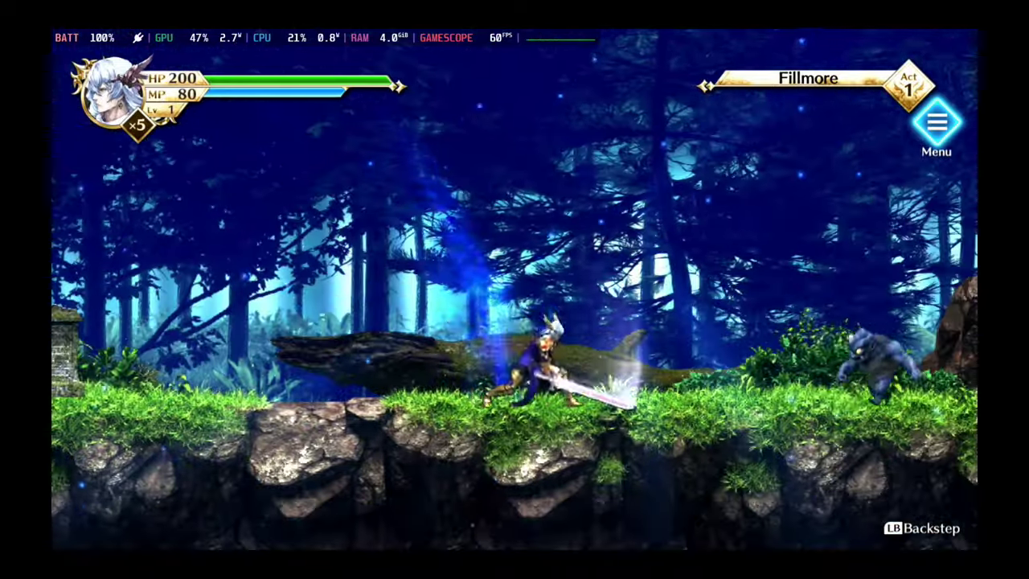
key(x)
key(Right)
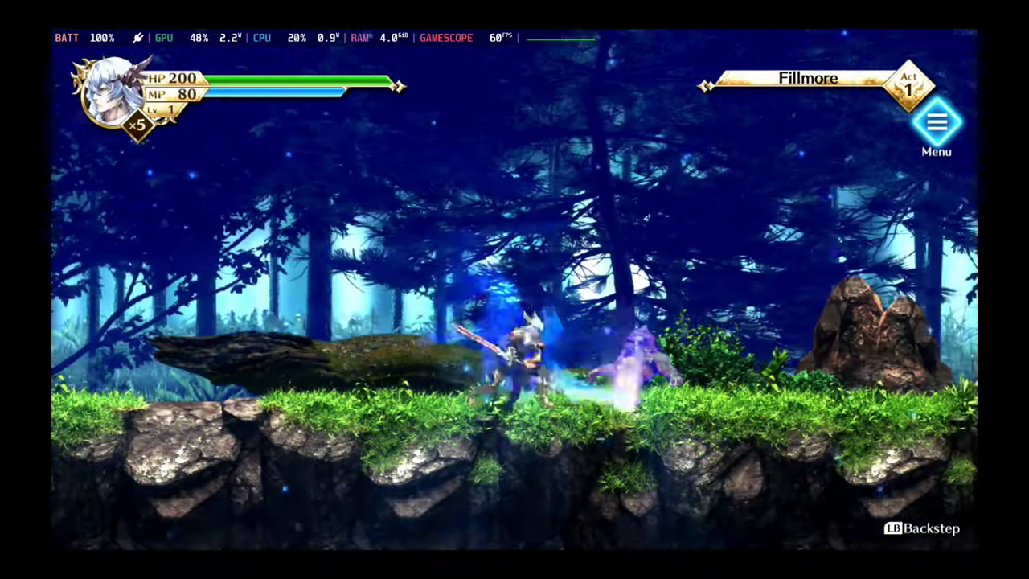
- Jump onward past the rocks to the grassy cliff edge and swing the sword repeatedly at the approaching flying enemy
key(Right)
key(space)
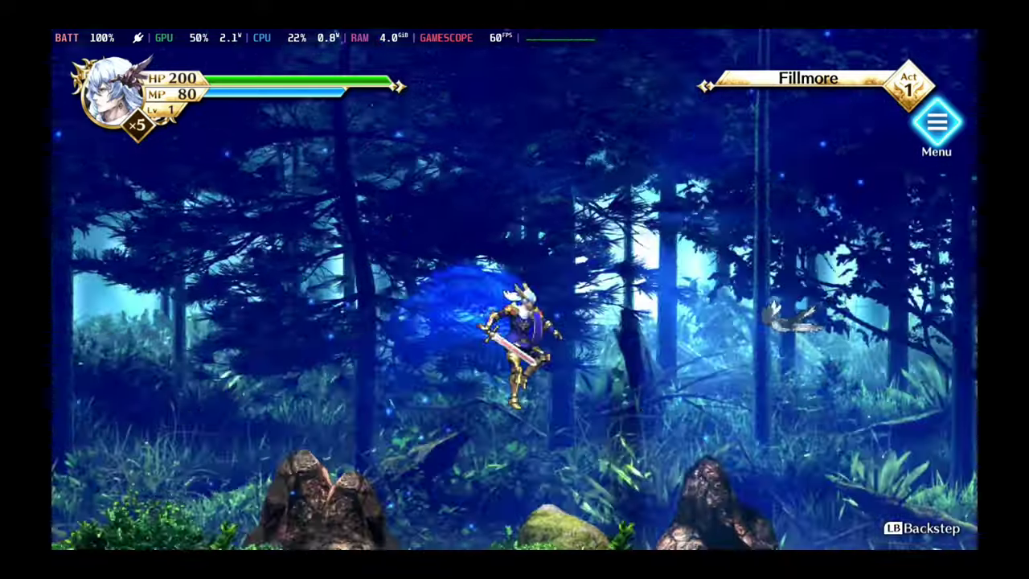
key(x)
key(x)
key(x)
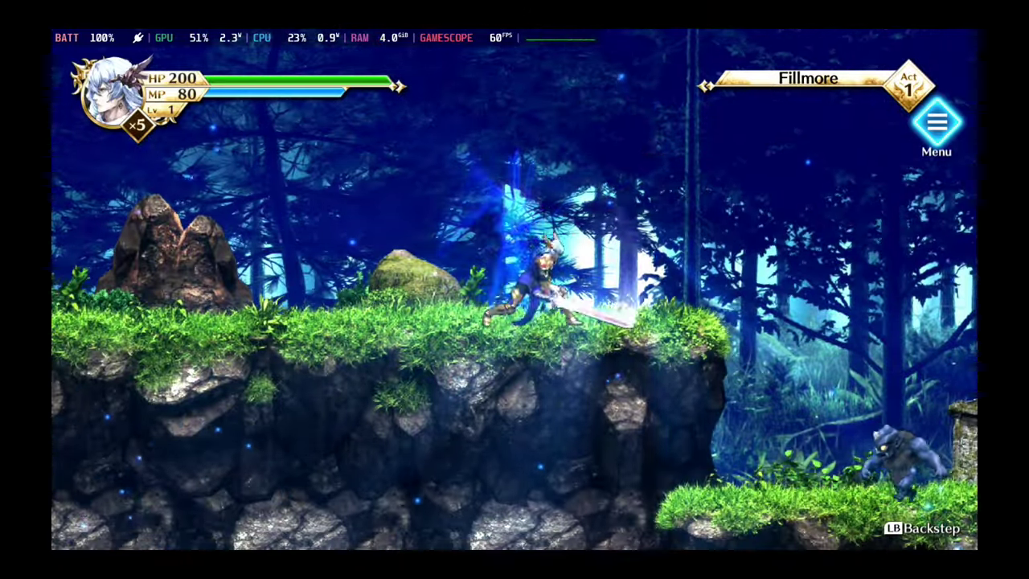
key(x)
key(x)
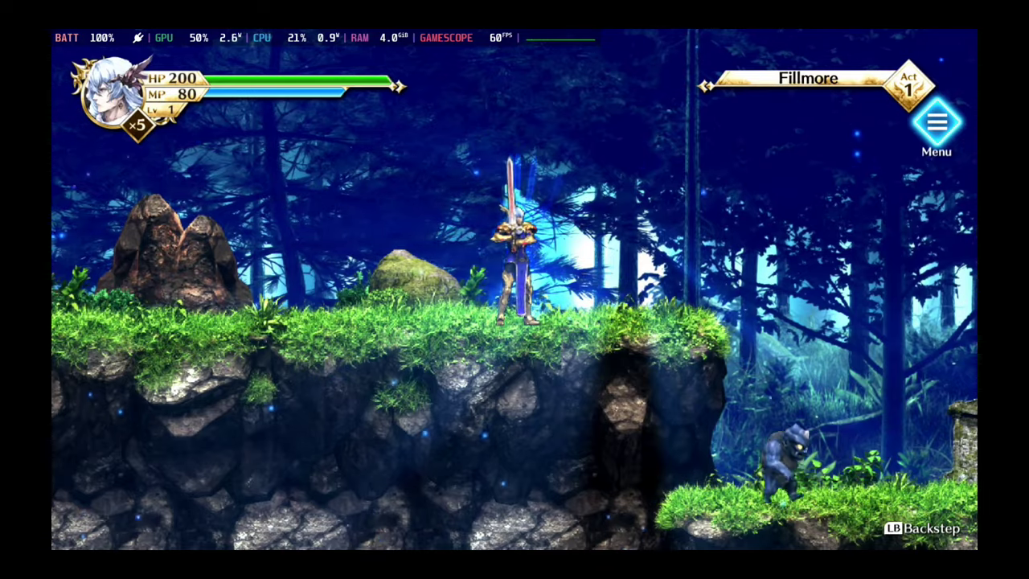